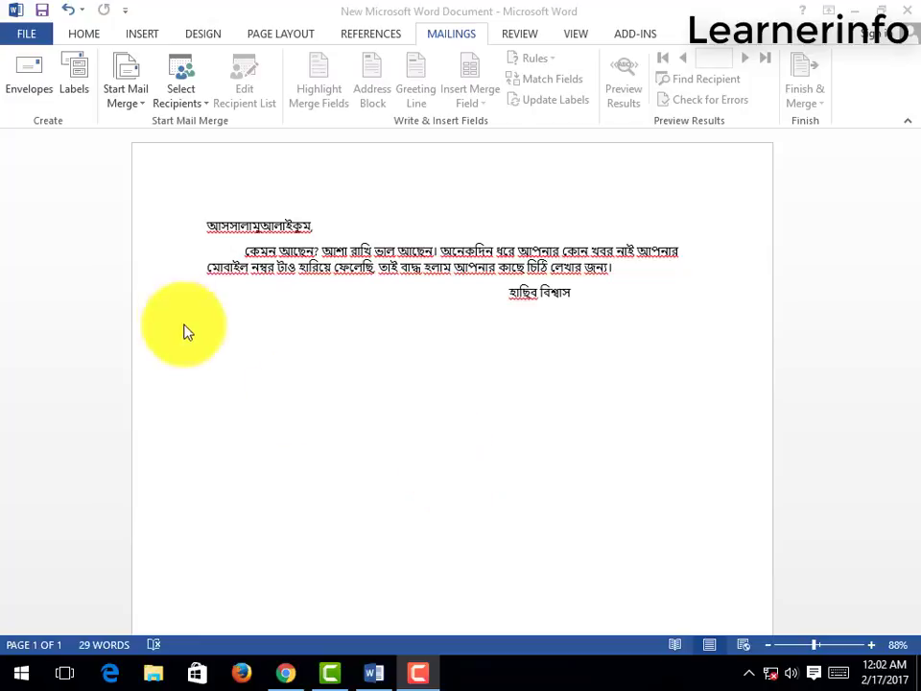
# Step: Examine the letter's greeting, body text and signature, and the empty page area beneath them
pyautogui.click(229, 229)
pyautogui.moveTo(202, 228); pyautogui.dragTo(315, 226)
pyautogui.moveTo(389, 245)
pyautogui.mouseDown()
pyautogui.moveTo(551, 268)
pyautogui.moveTo(592, 282)
pyautogui.moveTo(587, 303)
pyautogui.mouseUp()
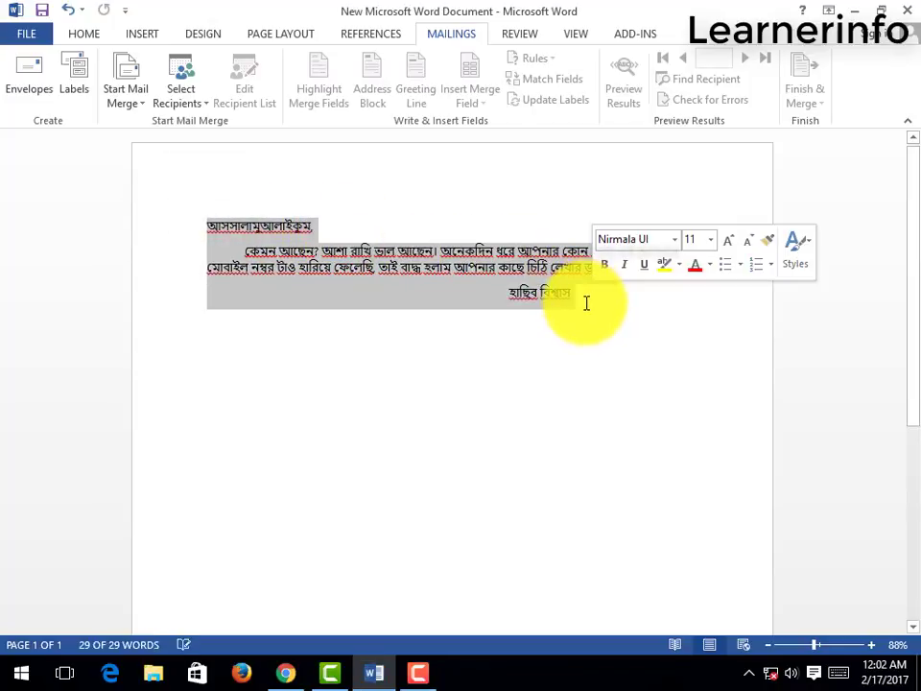
pyautogui.click(587, 302)
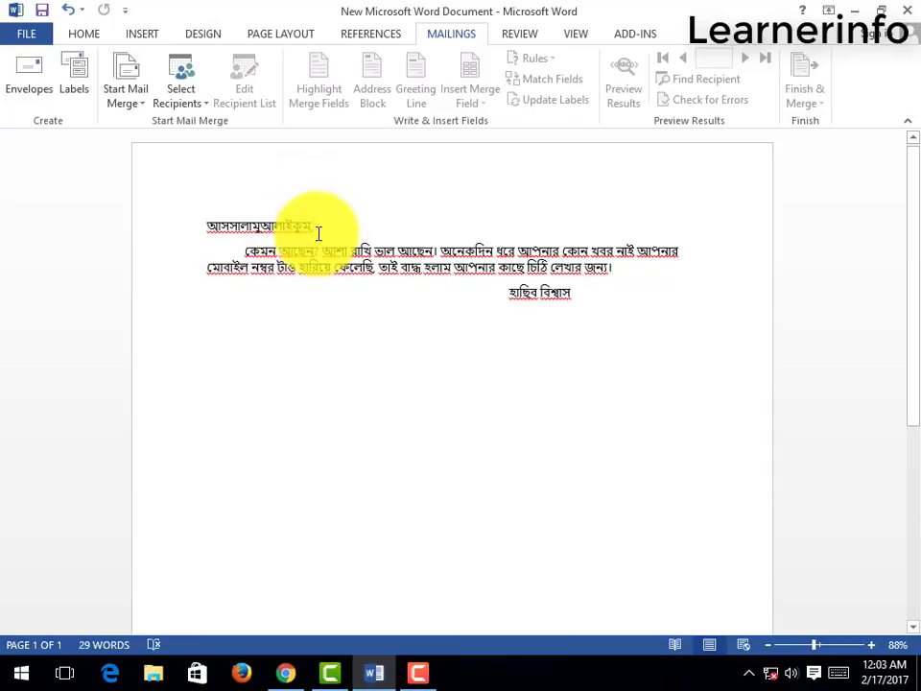
pyautogui.click(252, 348)
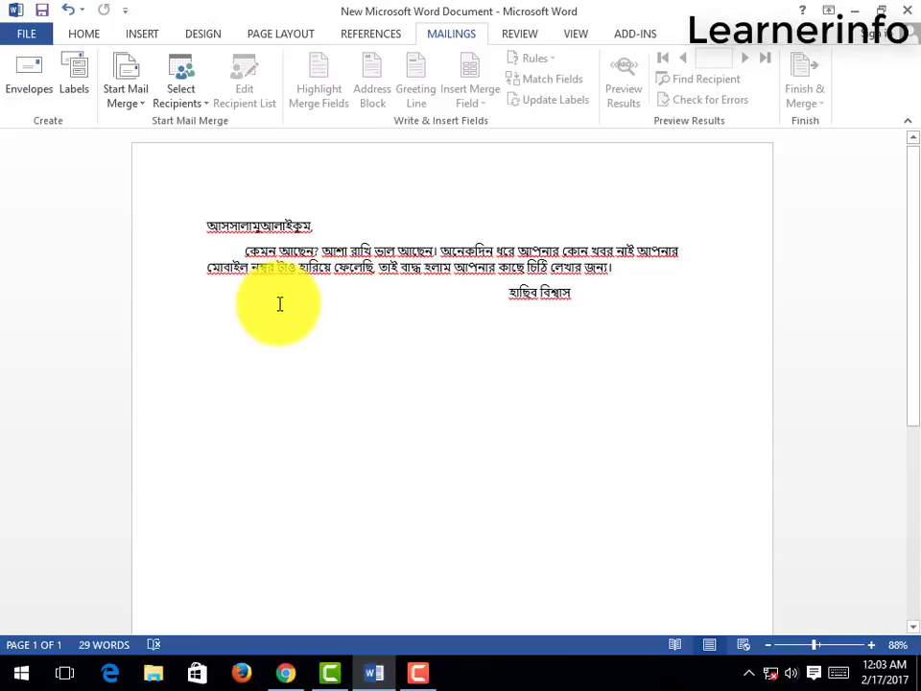
pyautogui.moveTo(204, 228); pyautogui.dragTo(314, 228)
pyautogui.moveTo(453, 243)
pyautogui.mouseDown()
pyautogui.moveTo(524, 250)
pyautogui.moveTo(579, 288)
pyautogui.moveTo(582, 301)
pyautogui.mouseUp()
pyautogui.click(578, 302)
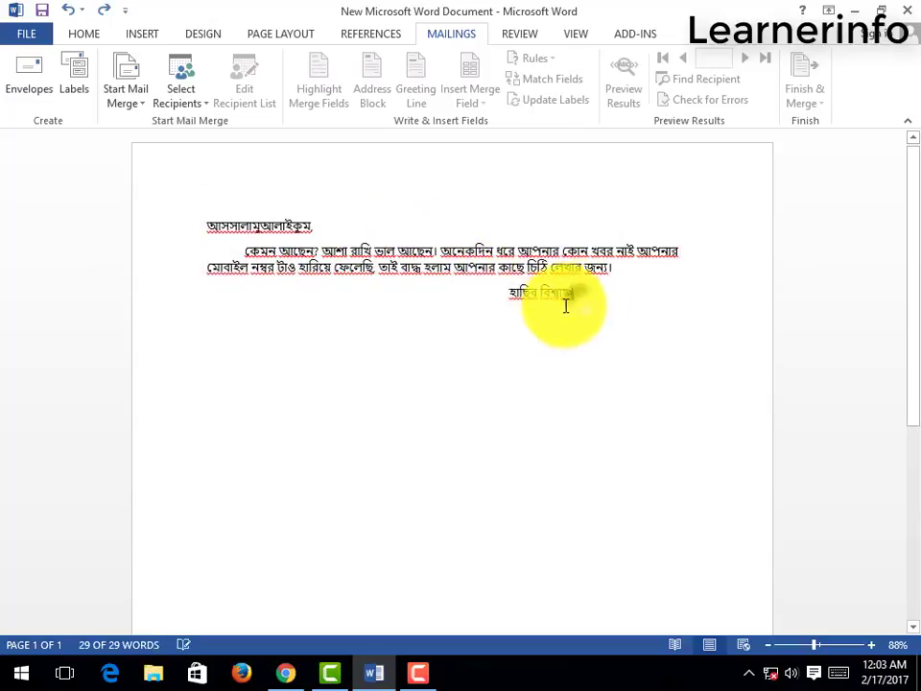
pyautogui.click(253, 344)
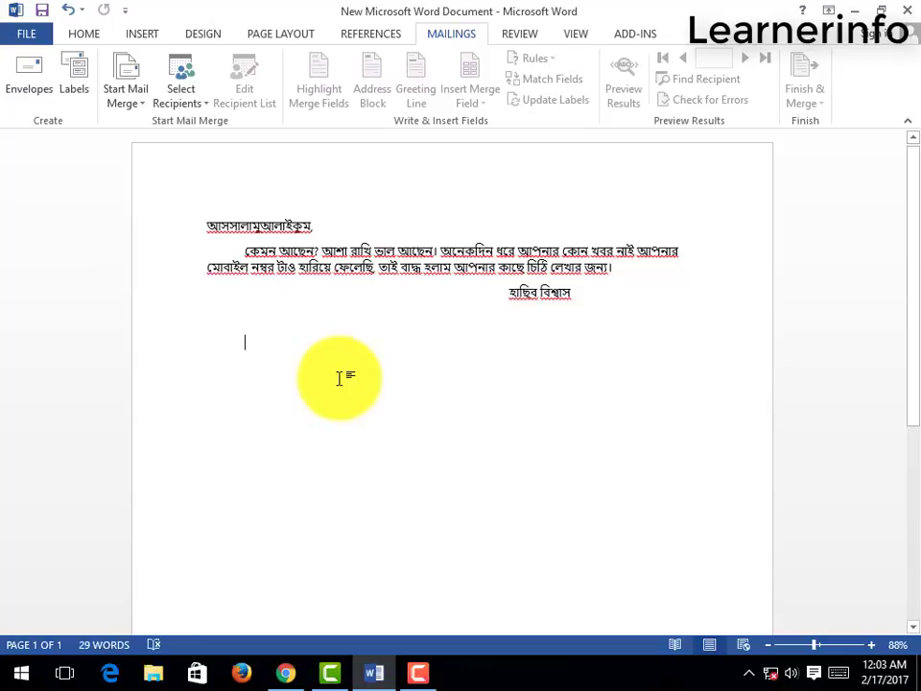
pyautogui.scroll(-1, 305, 419)
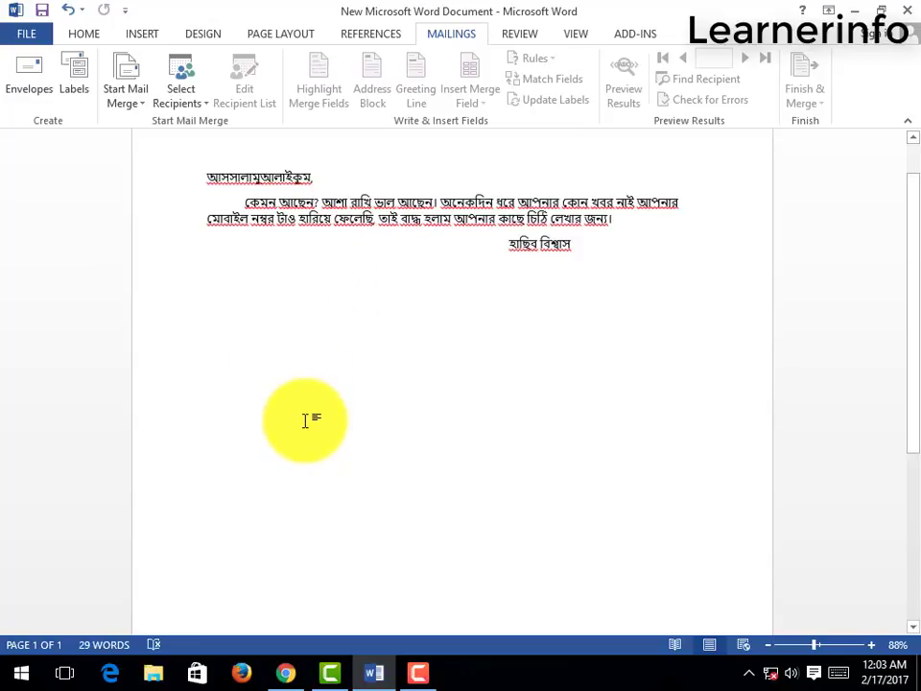
pyautogui.scroll(-2, 305, 419)
pyautogui.scroll(3, 306, 422)
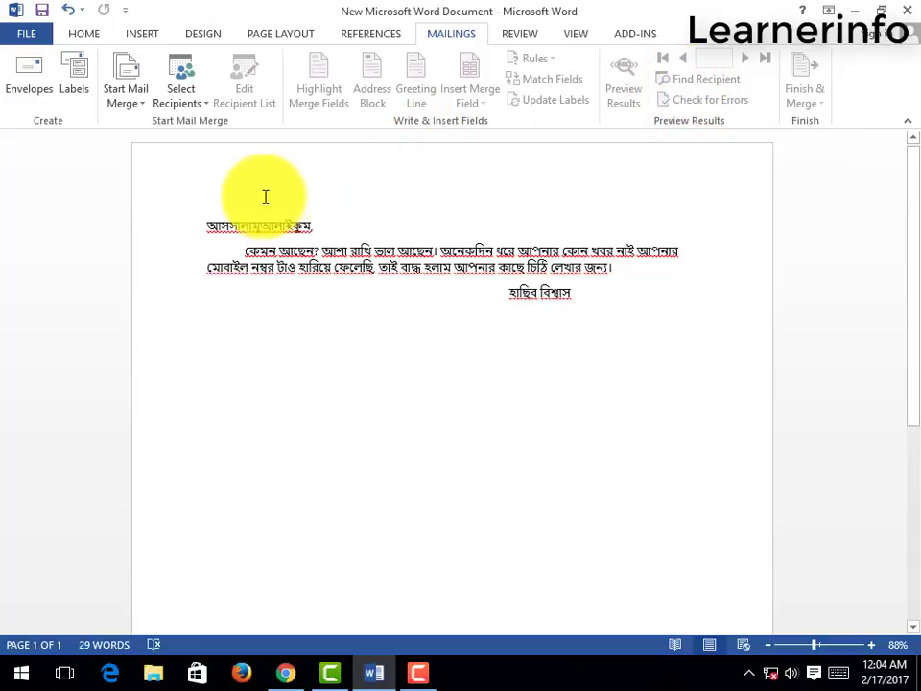
# Step: Examine the envelope dialog's delivery and return address fields, envelope options and printing options, then cancel without creating an envelope
pyautogui.click(31, 96)
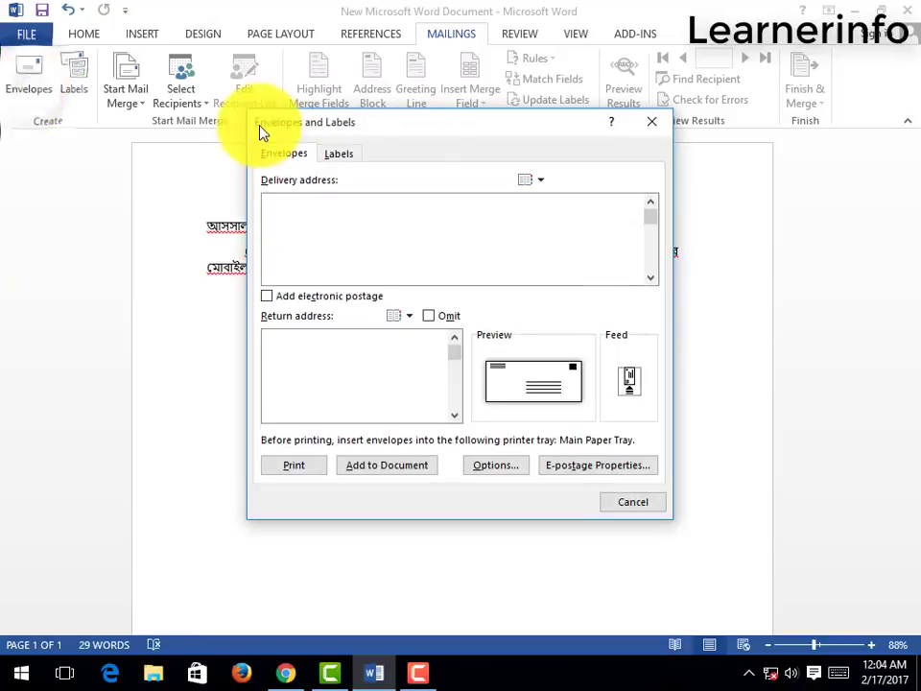
pyautogui.moveTo(445, 122); pyautogui.dragTo(452, 106)
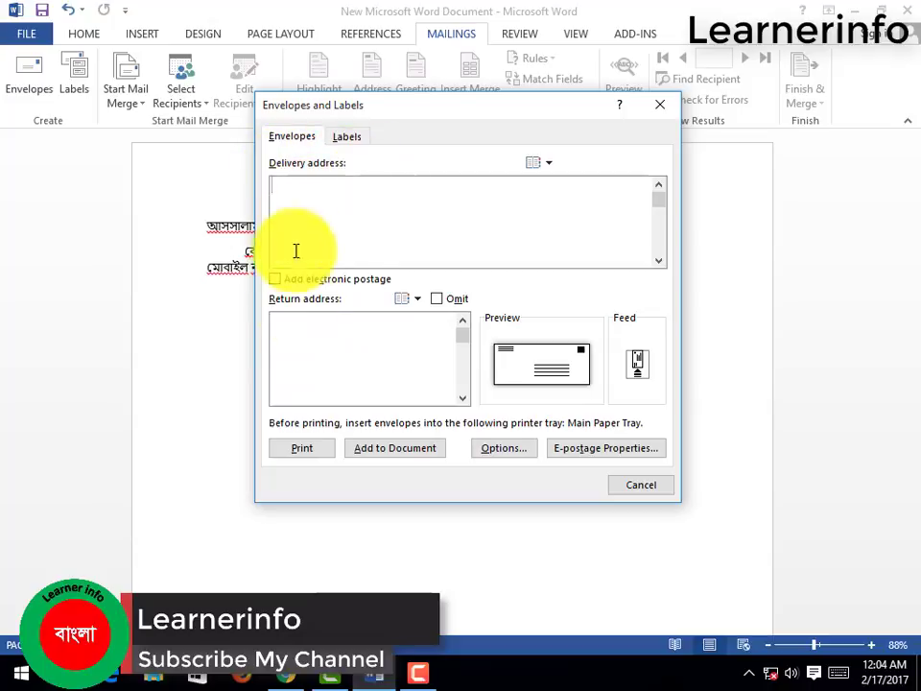
pyautogui.click(294, 318)
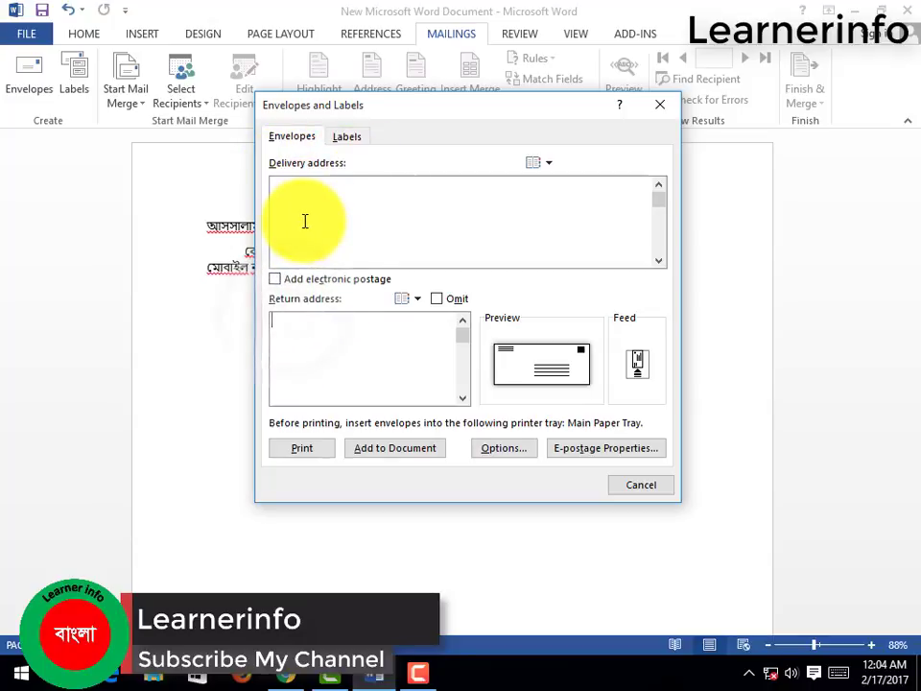
pyautogui.click(293, 181)
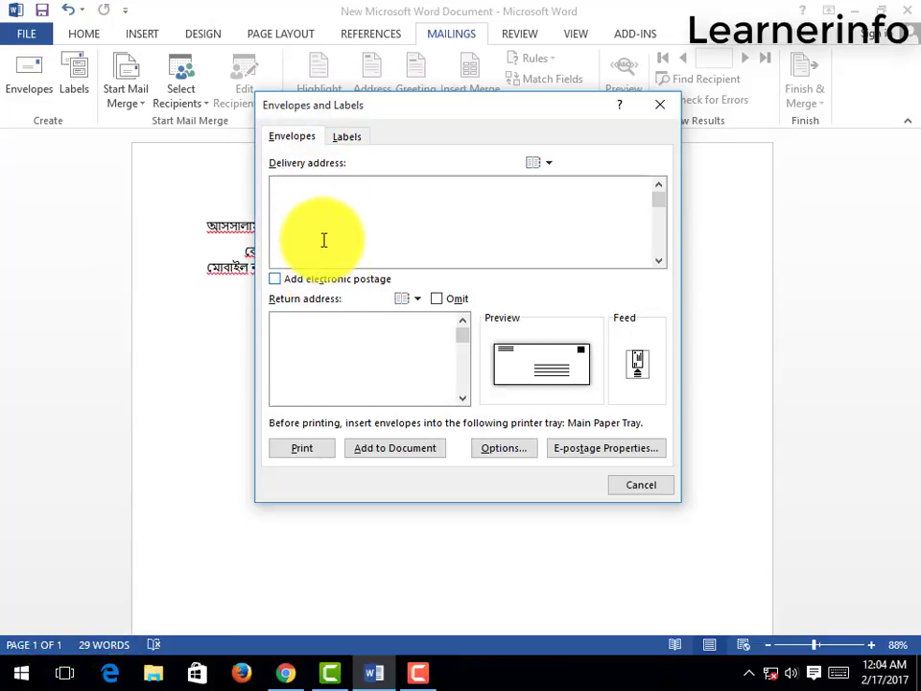
pyautogui.click(336, 326)
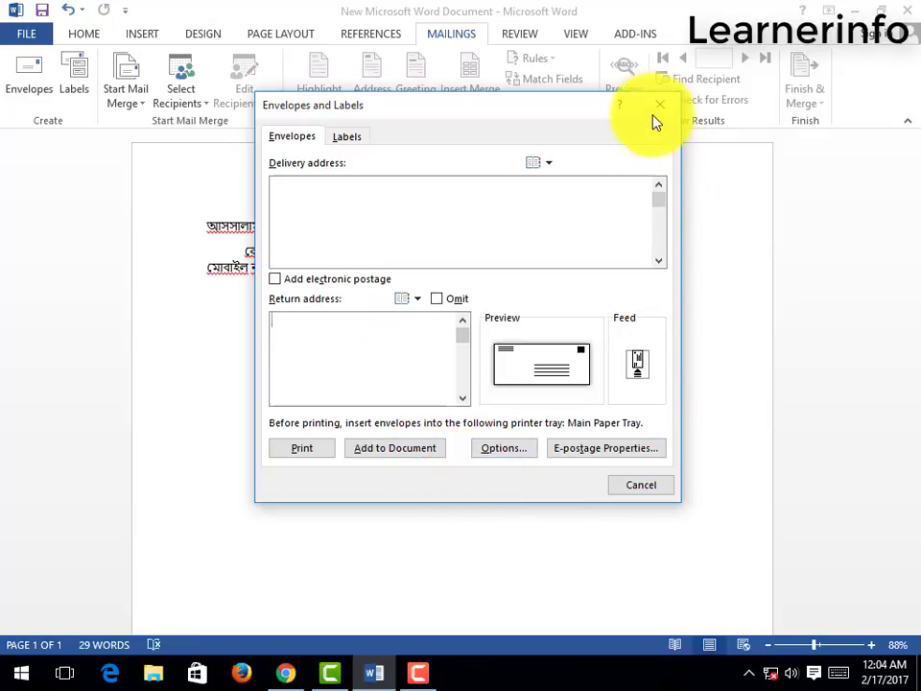
pyautogui.click(531, 374)
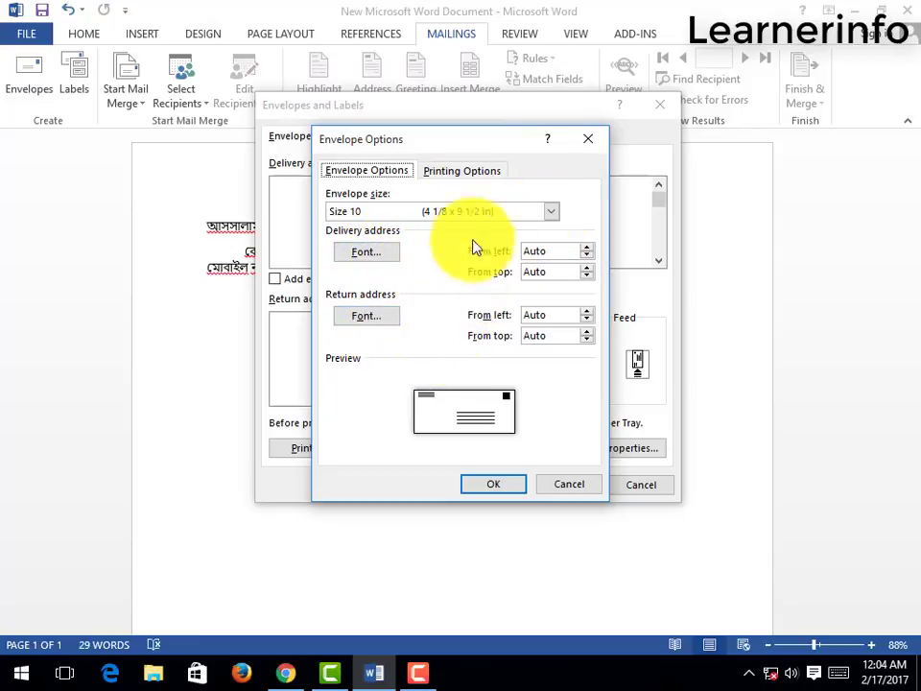
pyautogui.click(455, 172)
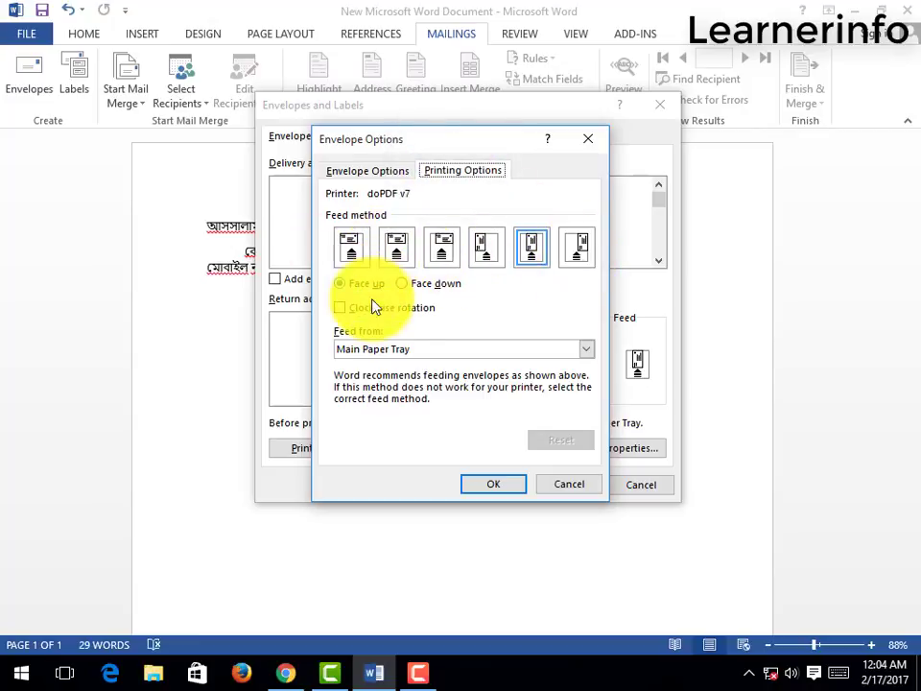
pyautogui.click(493, 484)
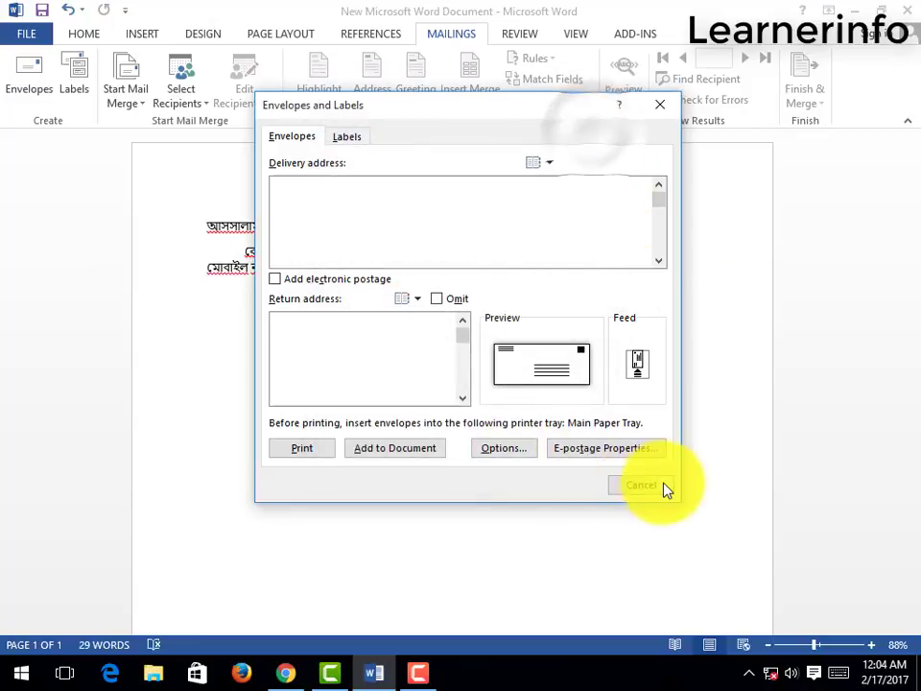
pyautogui.click(663, 485)
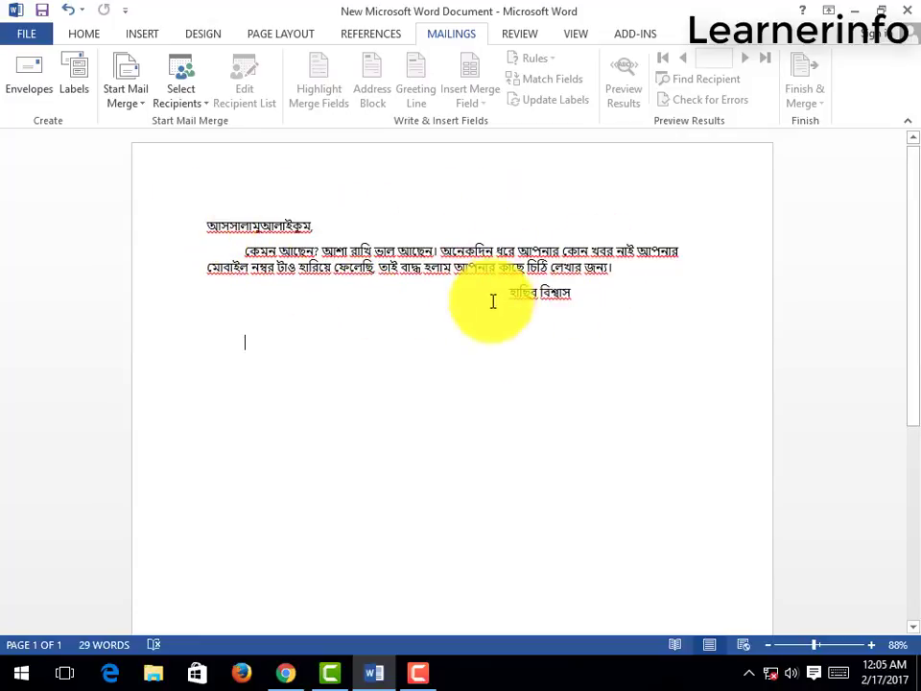
# Step: Start the step-by-step mail merge for letters with the current document and create a new typed recipient list
pyautogui.click(134, 100)
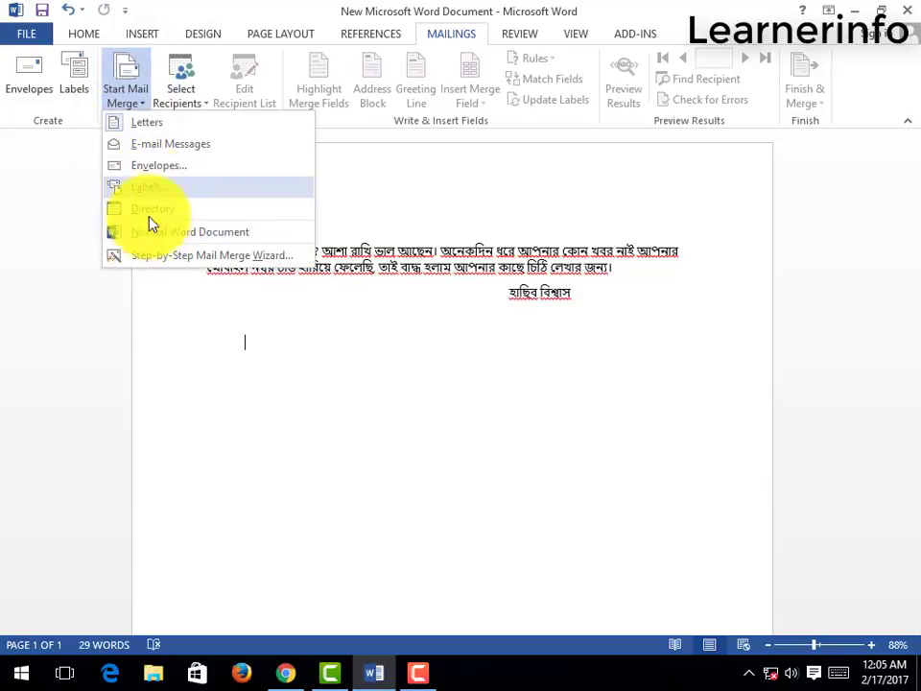
pyautogui.click(209, 259)
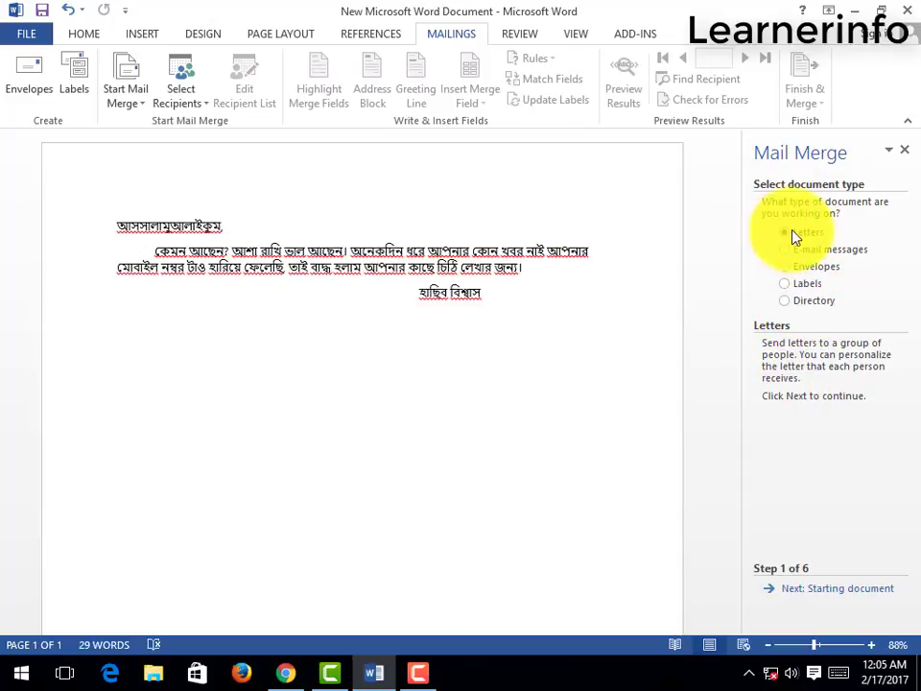
pyautogui.click(835, 590)
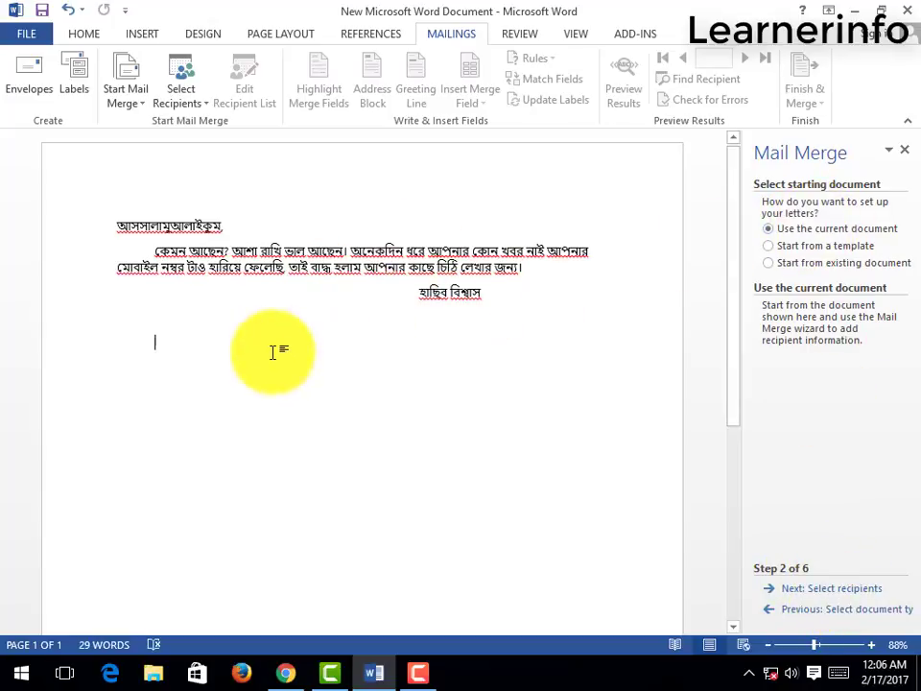
pyautogui.click(830, 596)
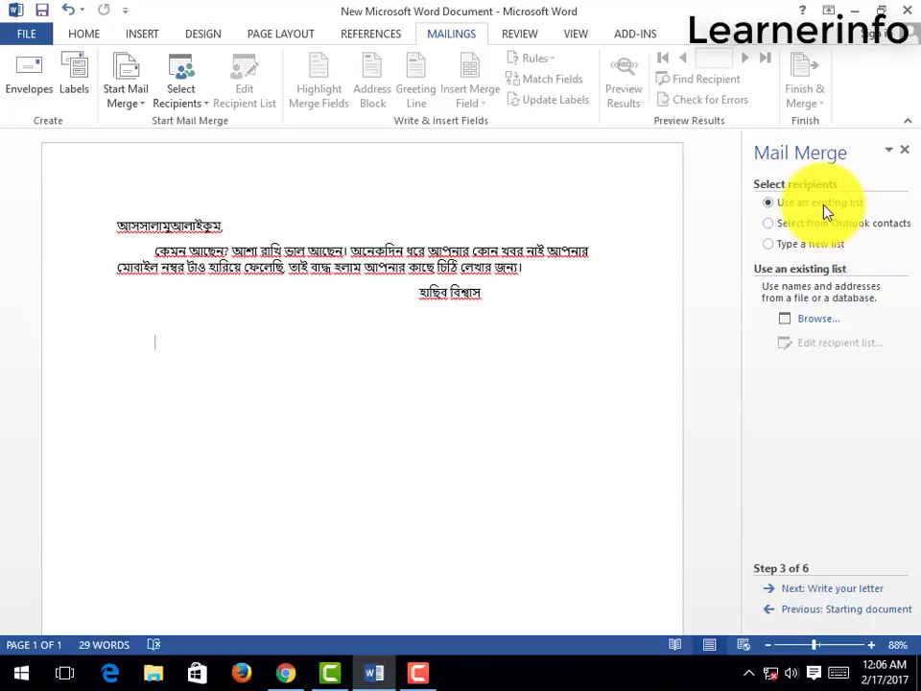
pyautogui.click(782, 247)
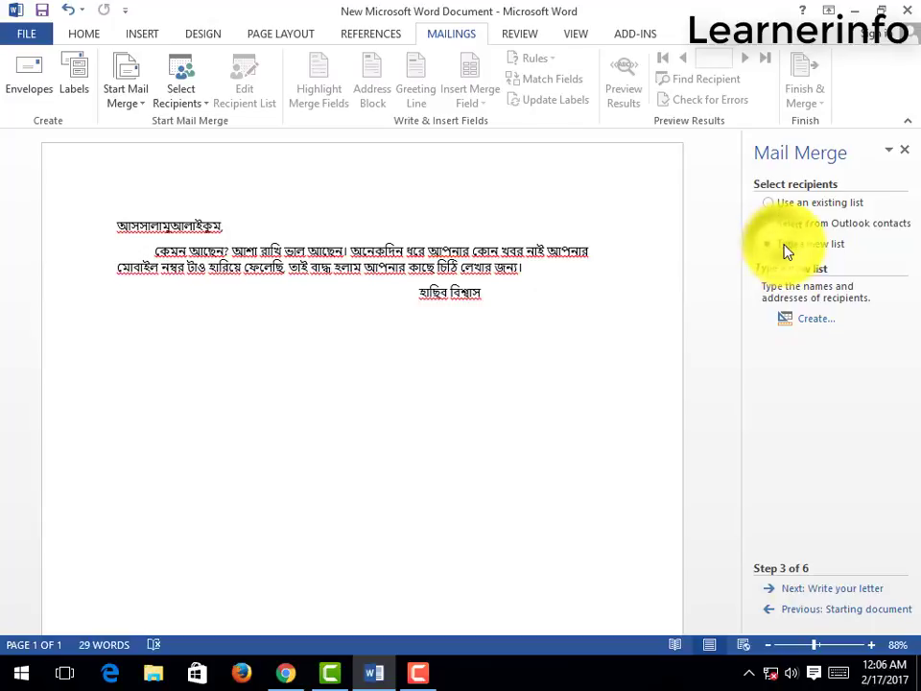
pyautogui.click(806, 321)
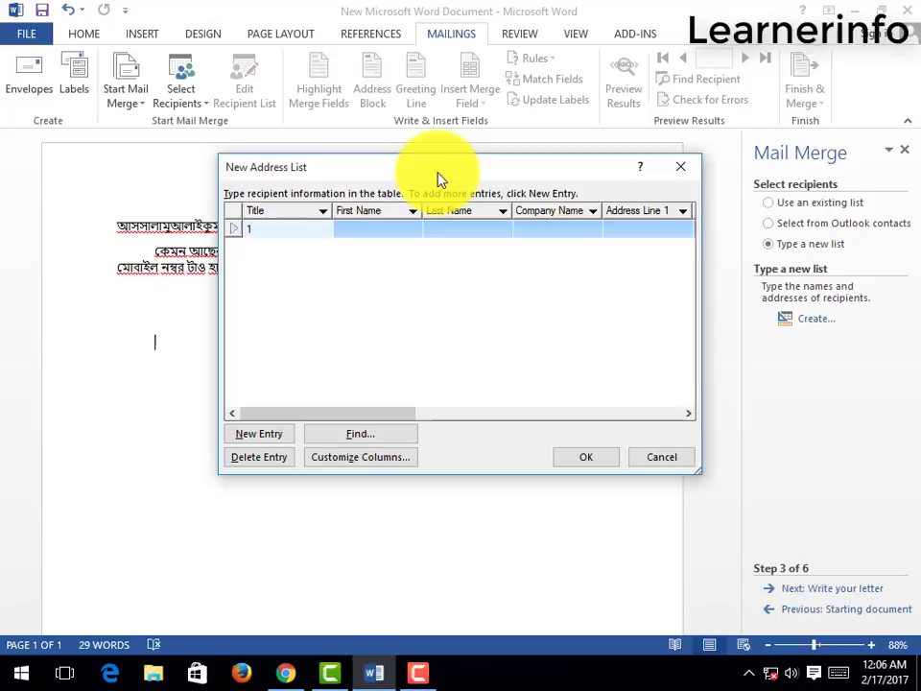
# Step: Give the first recipient the title 1 and add a second entry with the title 2
pyautogui.press('Tab')
pyautogui.press('Tab')
pyautogui.press('Tab')
pyautogui.press('Tab')
pyautogui.press('Tab')
pyautogui.press('Tab')
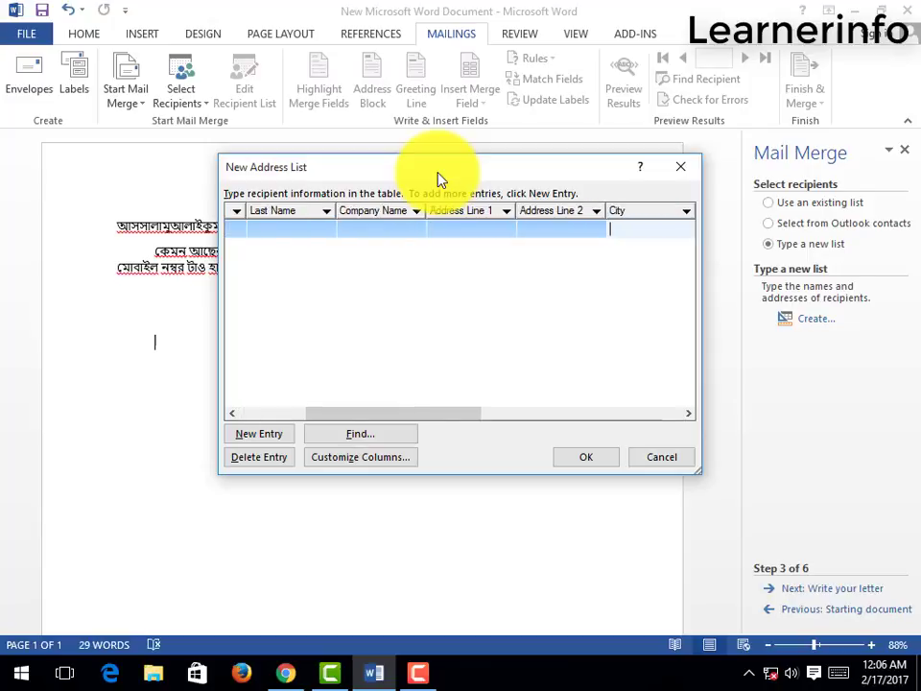
pyautogui.press('Tab')
pyautogui.press('Tab')
pyautogui.press('Tab')
pyautogui.press('Tab')
pyautogui.press('Tab')
pyautogui.press('Tab')
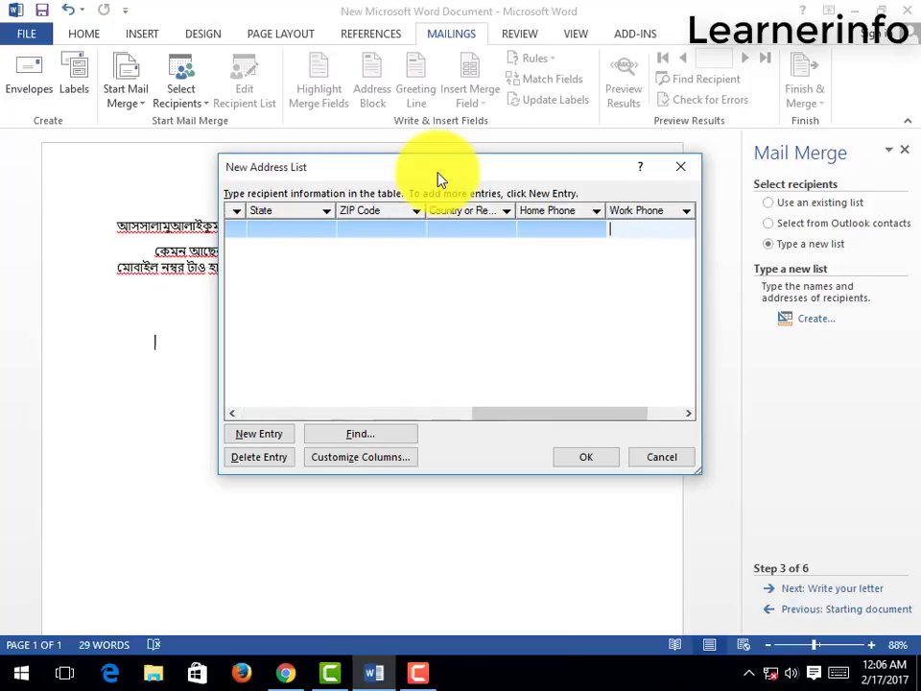
pyautogui.press('Tab')
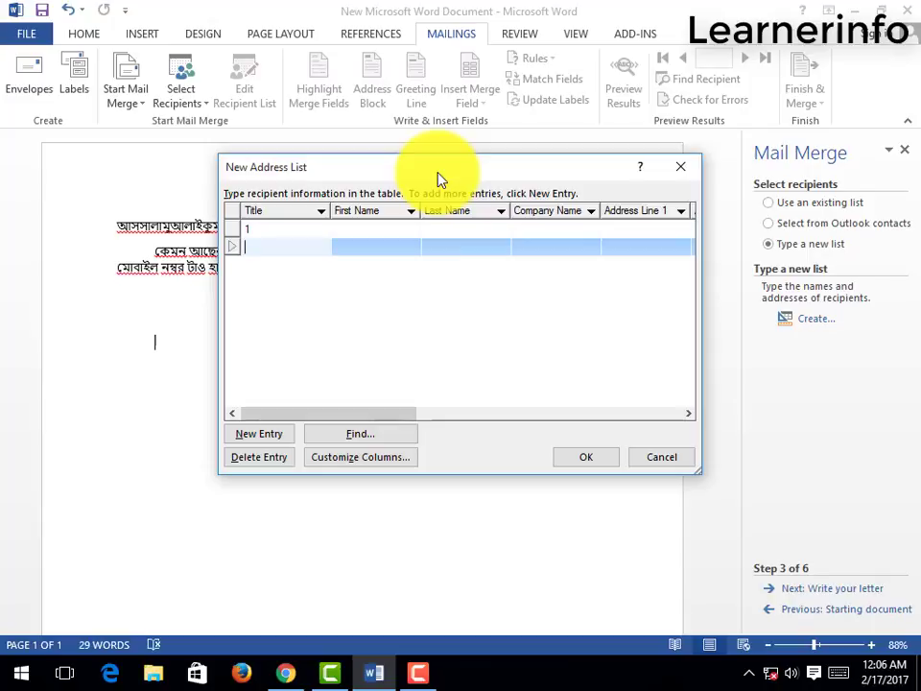
# Step: Enter the first recipient's first name and last name in the new address list
pyautogui.click(356, 230)
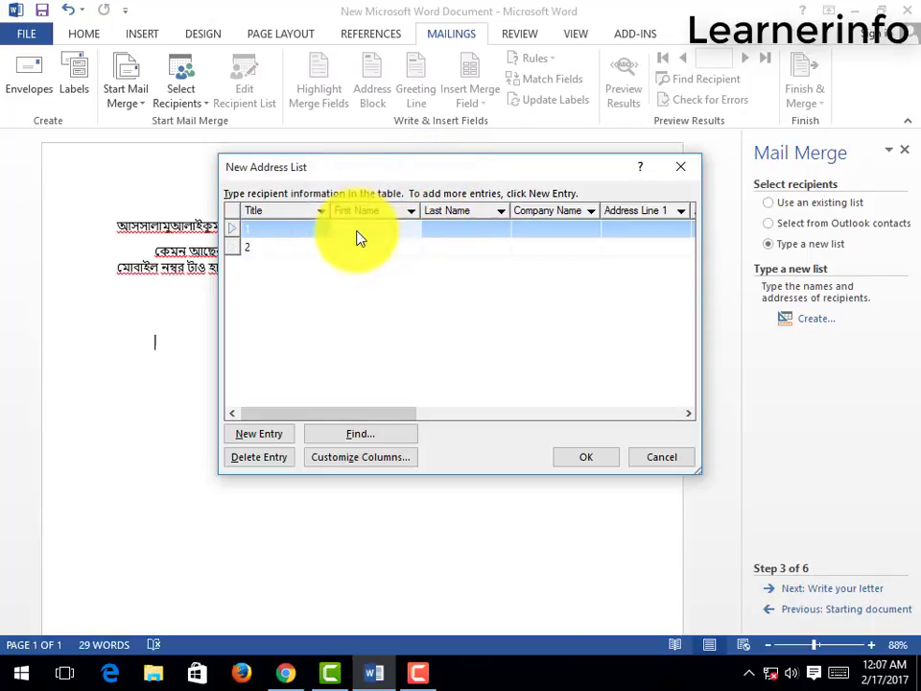
pyautogui.click(356, 232)
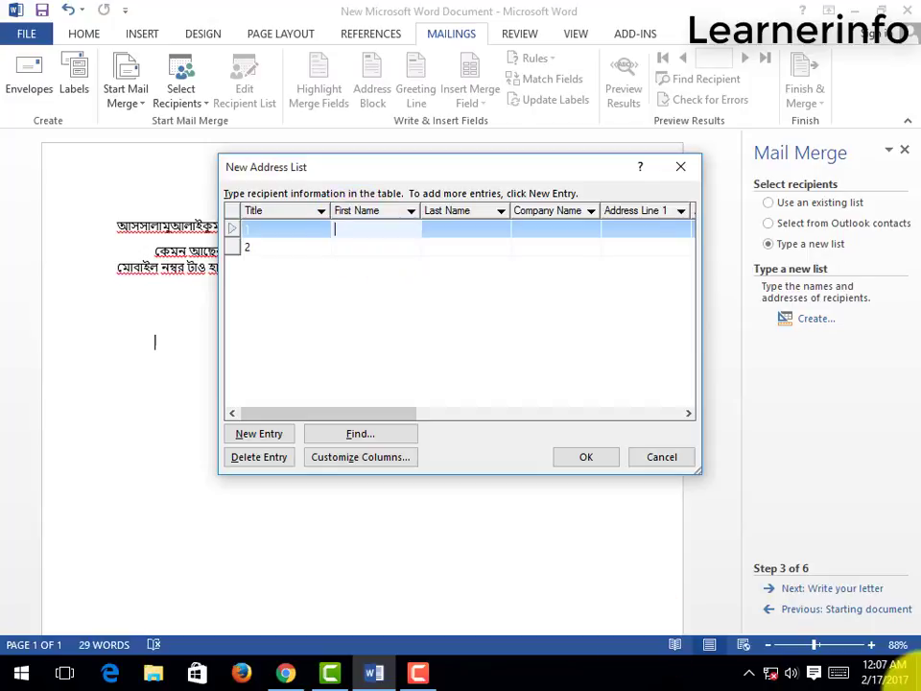
pyautogui.write('তব')
pyautogui.press('BackSpace')
pyautogui.write('khalil')
pyautogui.press('Tab')
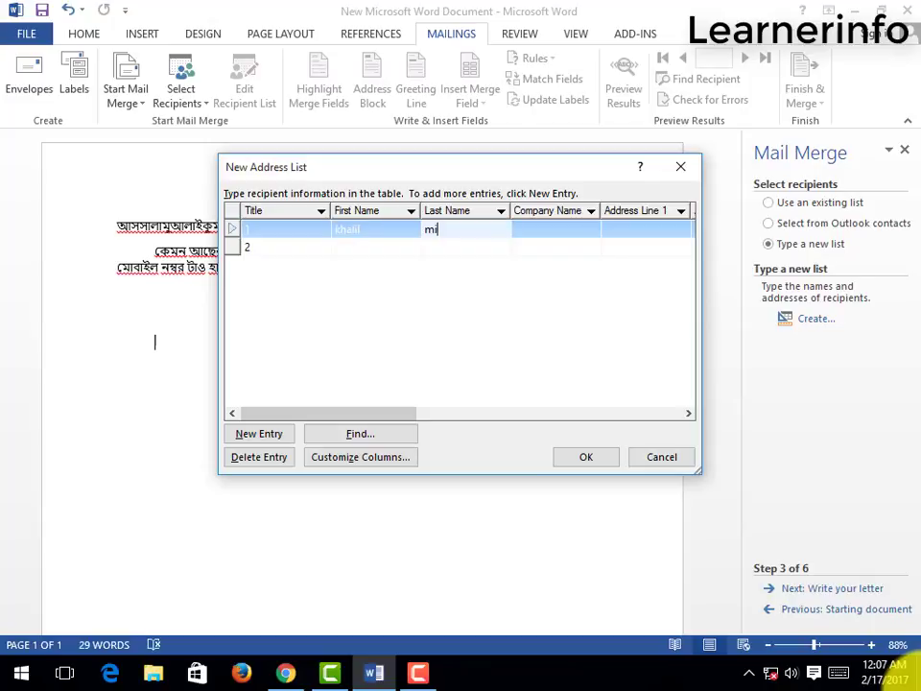
pyautogui.press('Tab')
# Step: Enter the second recipient's first name and last name in the address list
pyautogui.press('Tab')
pyautogui.press('Tab')
pyautogui.press('Tab')
pyautogui.press('Tab')
pyautogui.press('Tab')
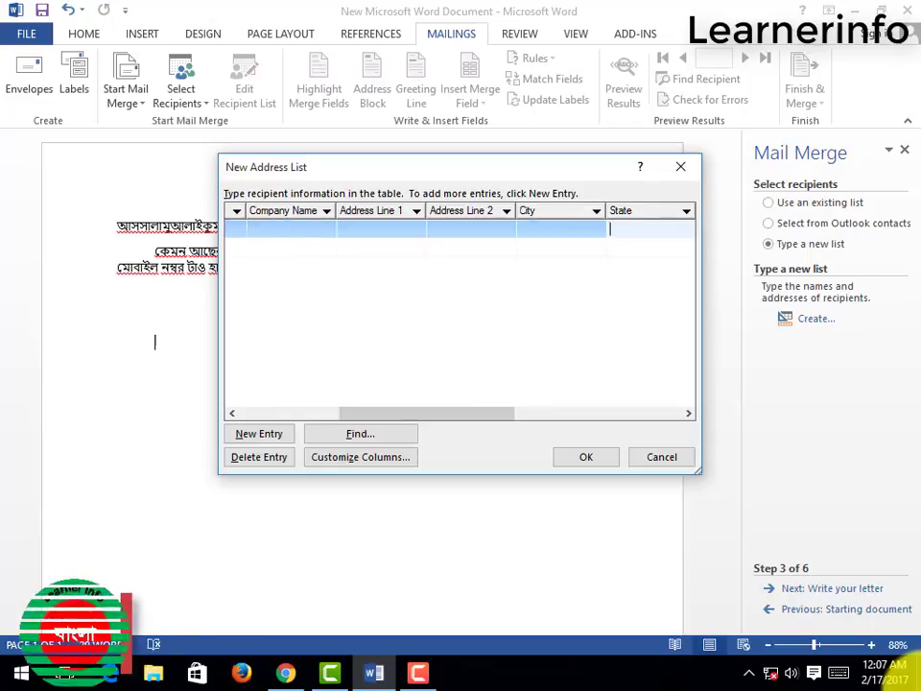
pyautogui.press('Tab')
pyautogui.press('Tab')
pyautogui.press('Tab')
pyautogui.press('Tab')
pyautogui.press('Tab')
pyautogui.press('Tab')
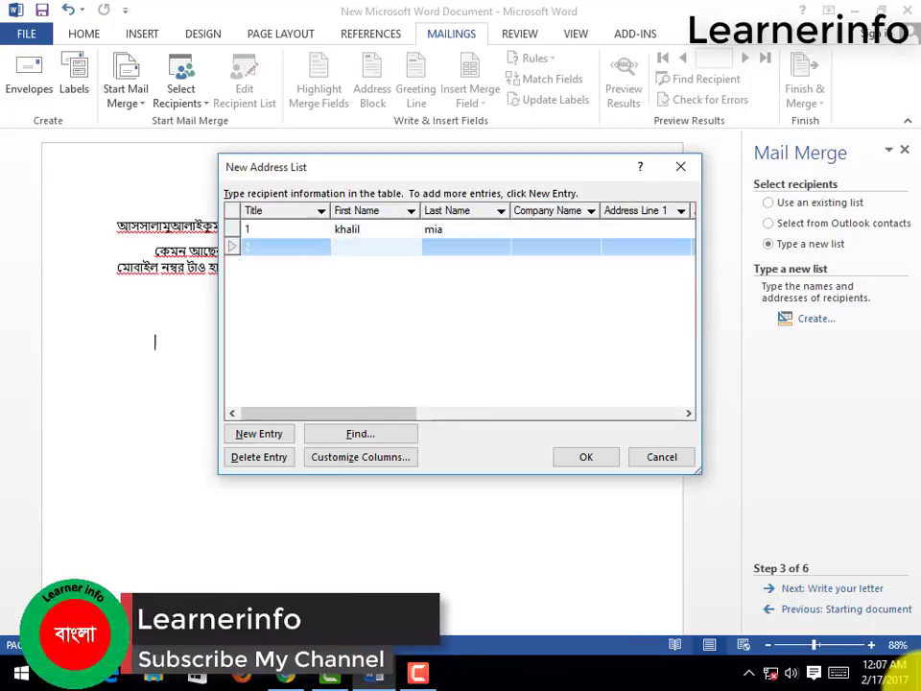
pyautogui.write('A')
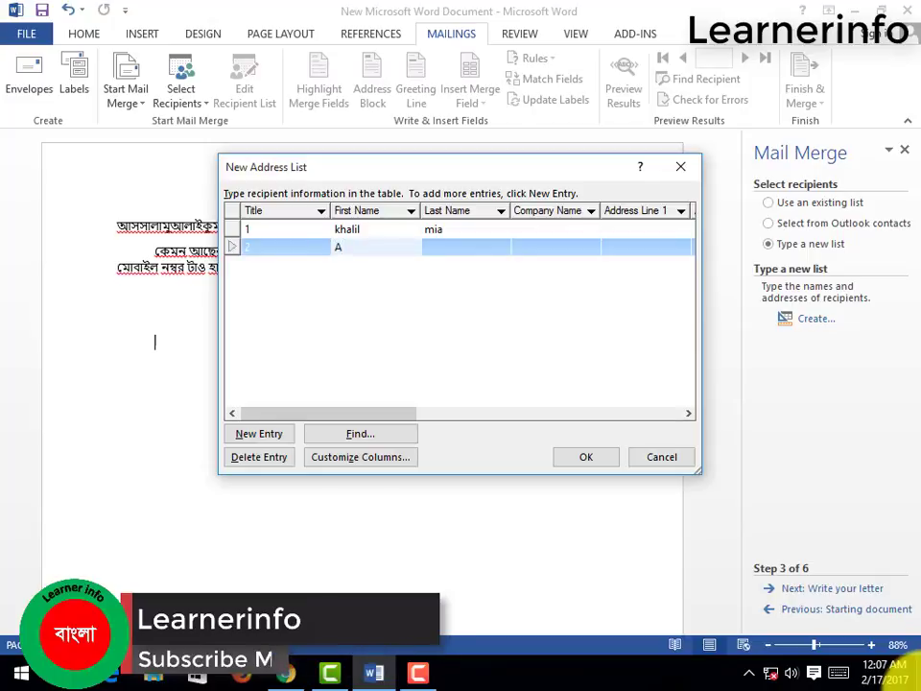
pyautogui.write('bu taher')
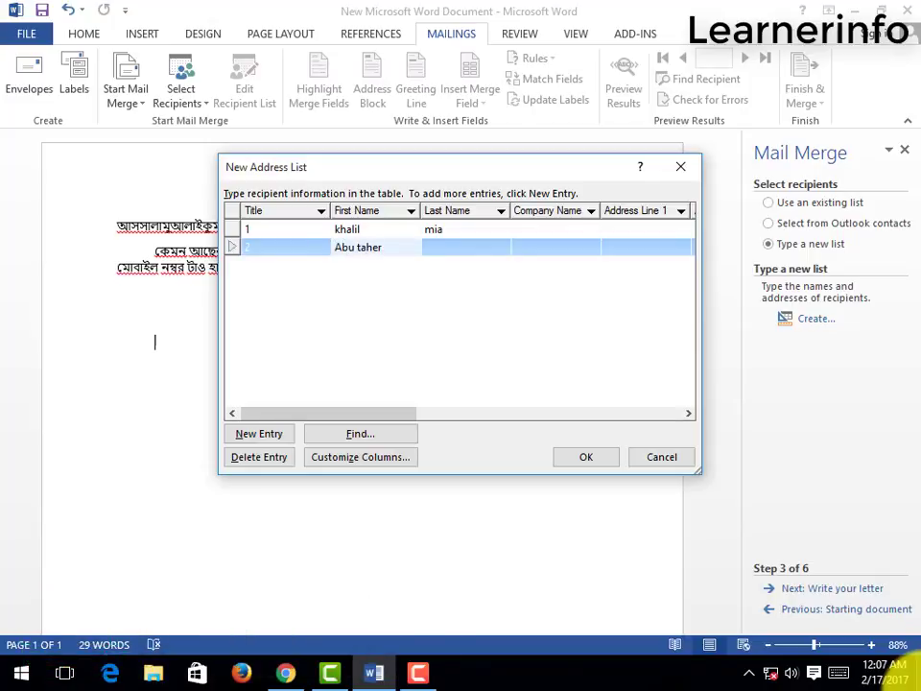
pyautogui.press('Tab')
pyautogui.write('abdu')
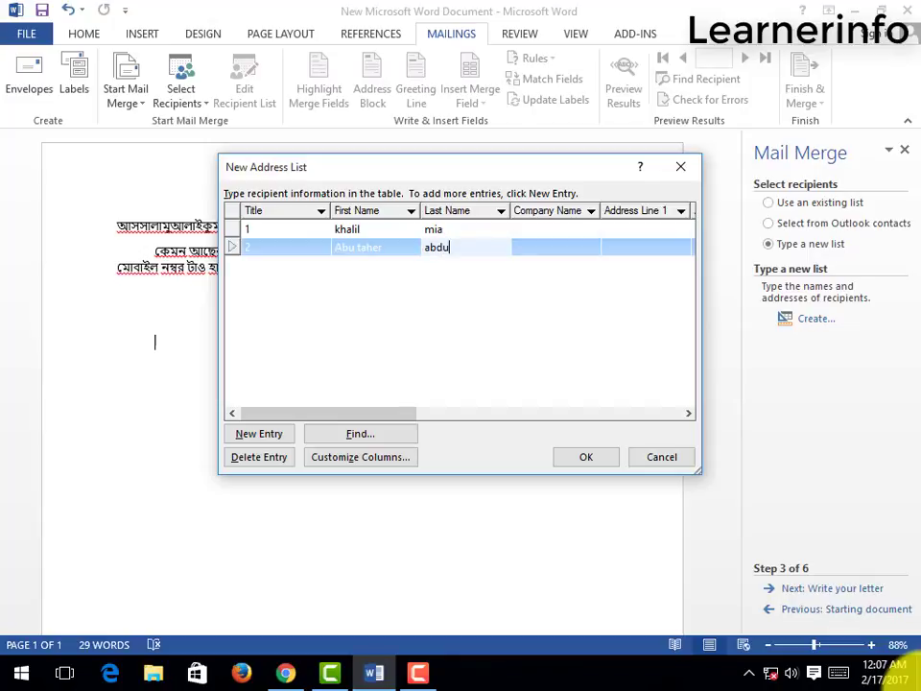
pyautogui.write('lah')
# Step: Add a third recipient entry to the address list with the title 3
pyautogui.press('Tab')
pyautogui.press('Tab')
pyautogui.press('Tab')
pyautogui.press('Tab')
pyautogui.press('Tab')
pyautogui.press('Tab')
pyautogui.press('Tab')
pyautogui.press('Tab')
pyautogui.press('Tab')
pyautogui.press('Tab')
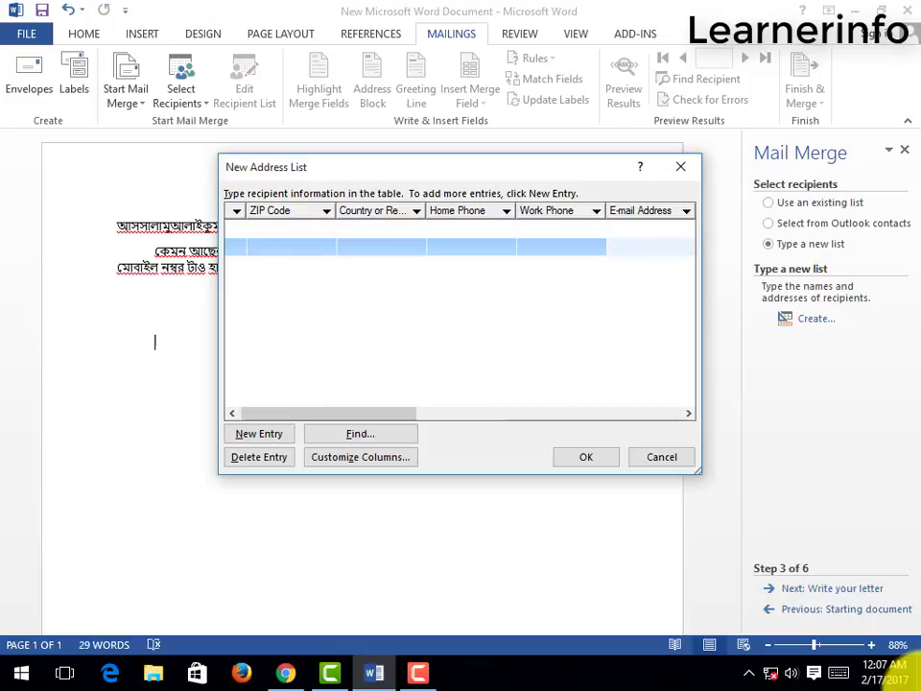
pyautogui.press('Tab')
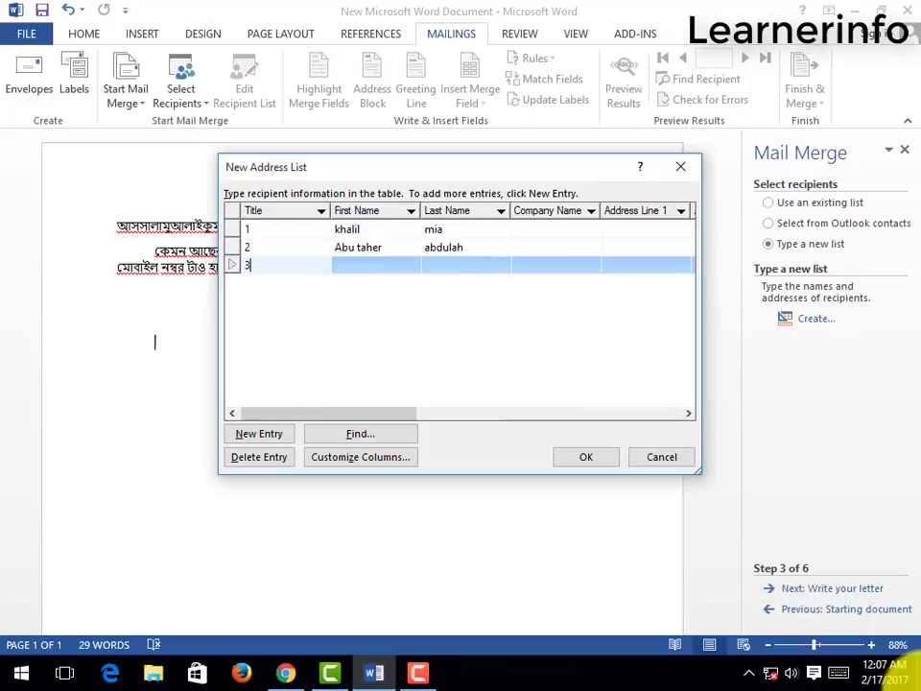
# Step: Enter the third recipient's first name and last name in the address list
pyautogui.press('Tab')
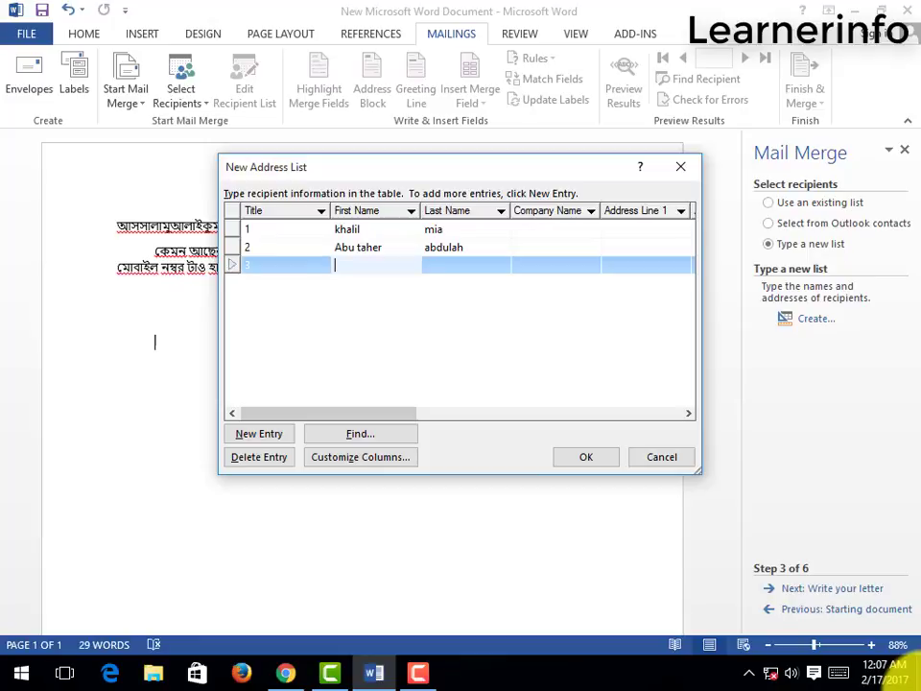
pyautogui.write('nazmul')
pyautogui.press('Tab')
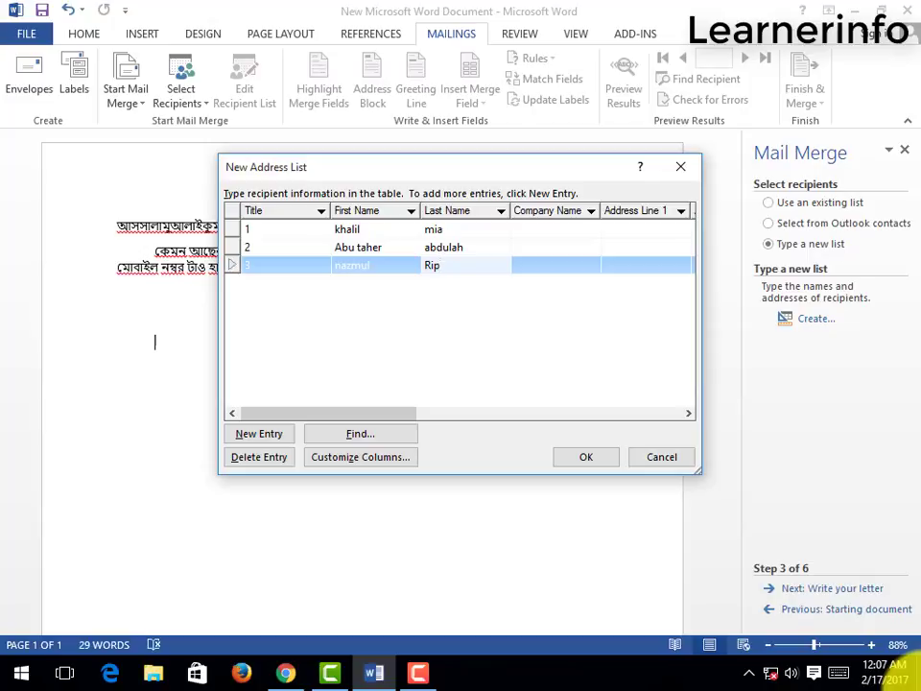
pyautogui.write('Ripon')
# Step: Add a fourth recipient entry to the address list with the title 4
pyautogui.press('Tab')
pyautogui.press('Tab')
pyautogui.press('Tab')
pyautogui.press('Tab')
pyautogui.press('Tab')
pyautogui.press('Tab')
pyautogui.press('Tab')
pyautogui.press('Tab')
pyautogui.press('Tab')
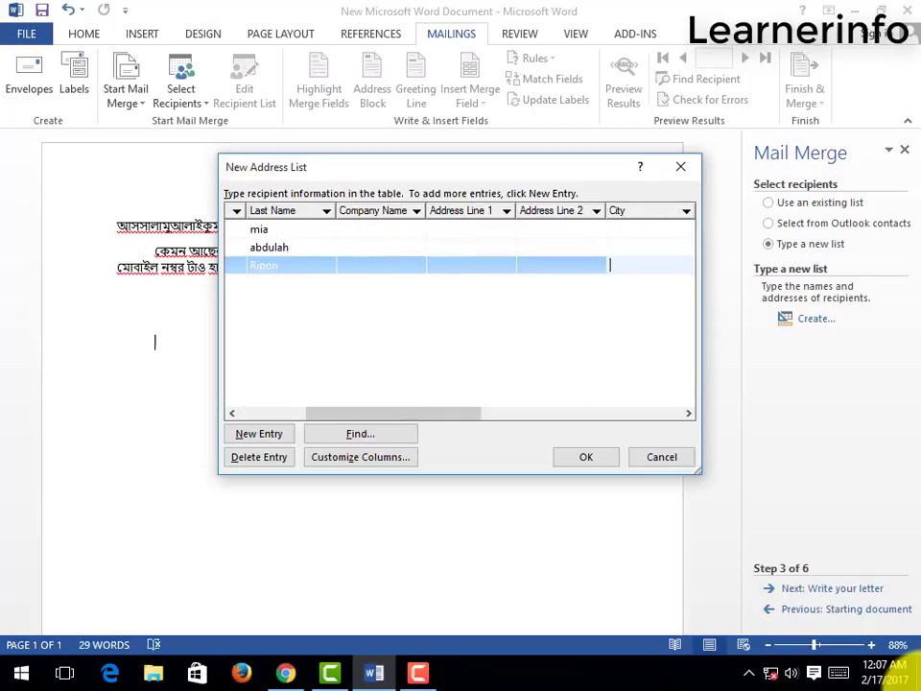
pyautogui.press('Tab')
pyautogui.press('Tab')
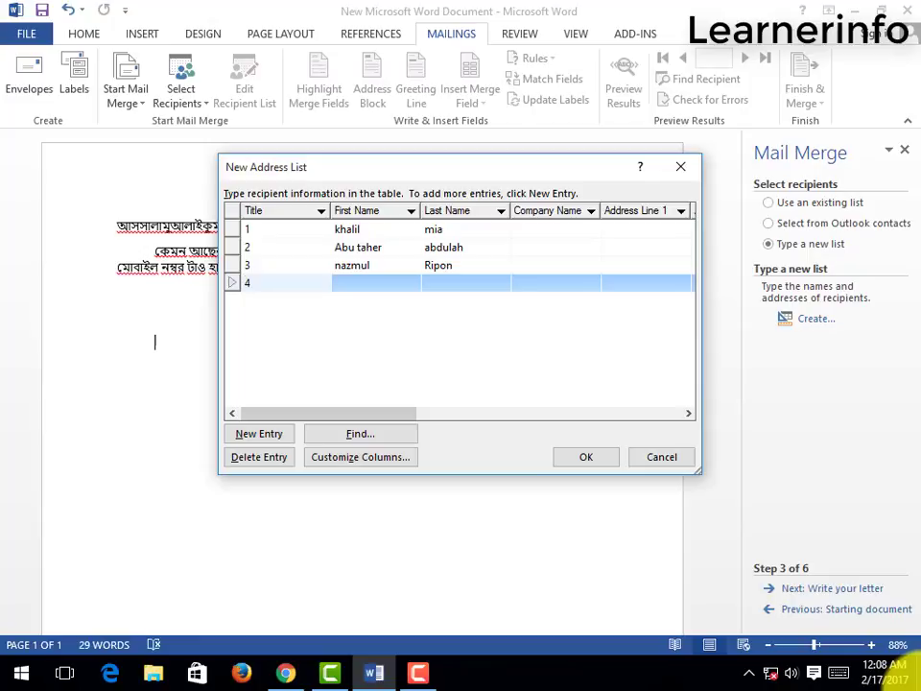
pyautogui.write('4')
# Step: Enter the fourth recipient's first name and last name in the address list
pyautogui.press('Tab')
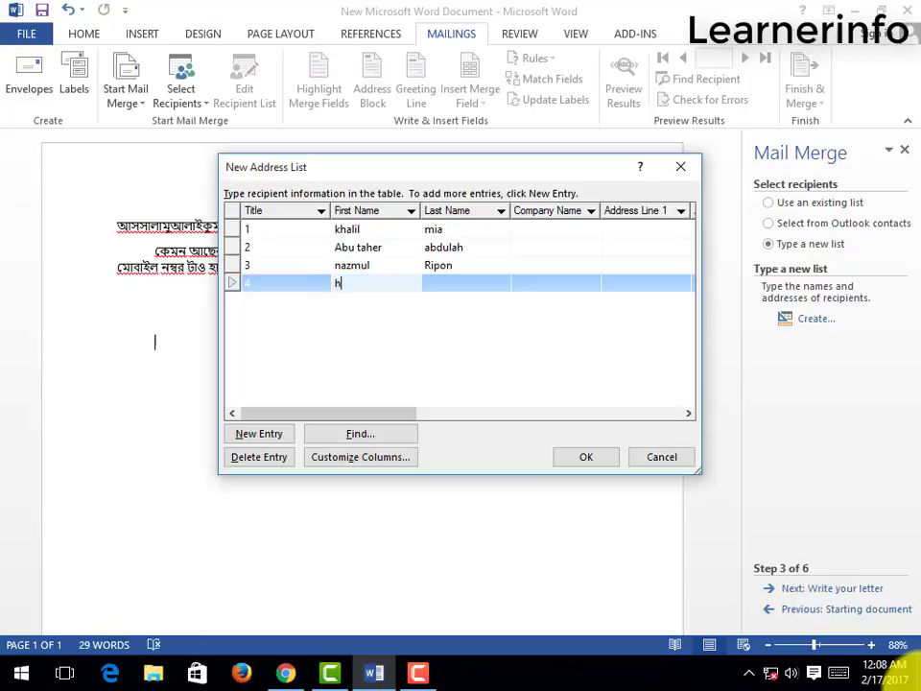
pyautogui.write('hasib')
pyautogui.press('Tab')
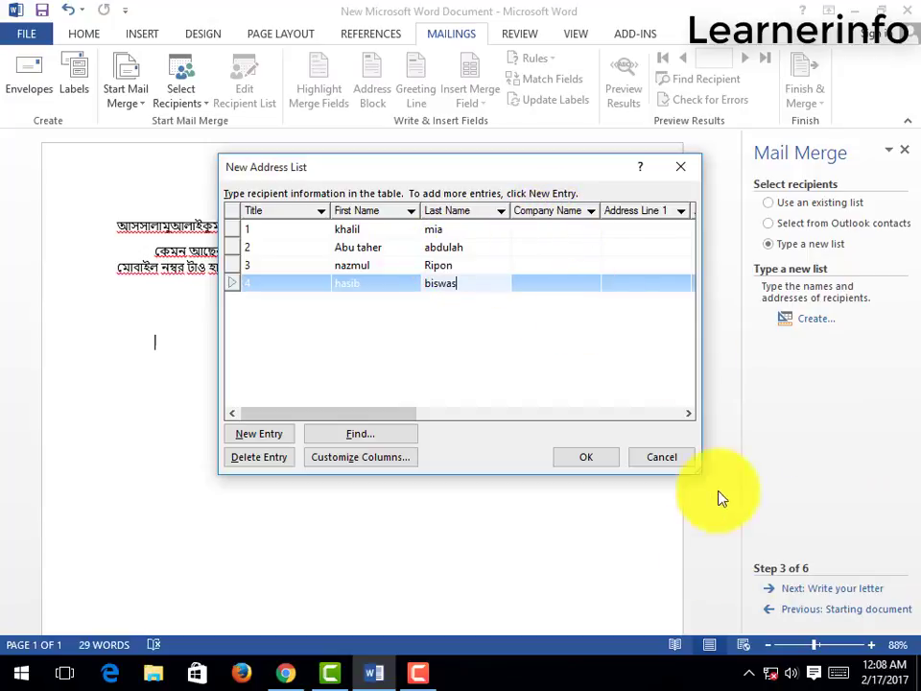
pyautogui.click(687, 414)
pyautogui.click(687, 414)
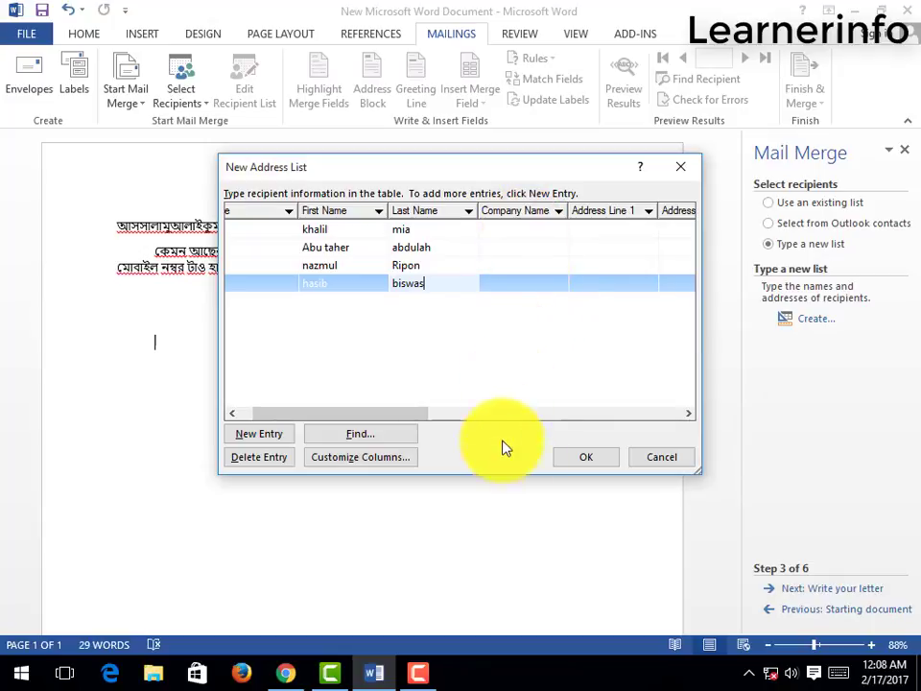
# Step: Finish the address list and save it on the Desktop under the file name list
pyautogui.click(583, 465)
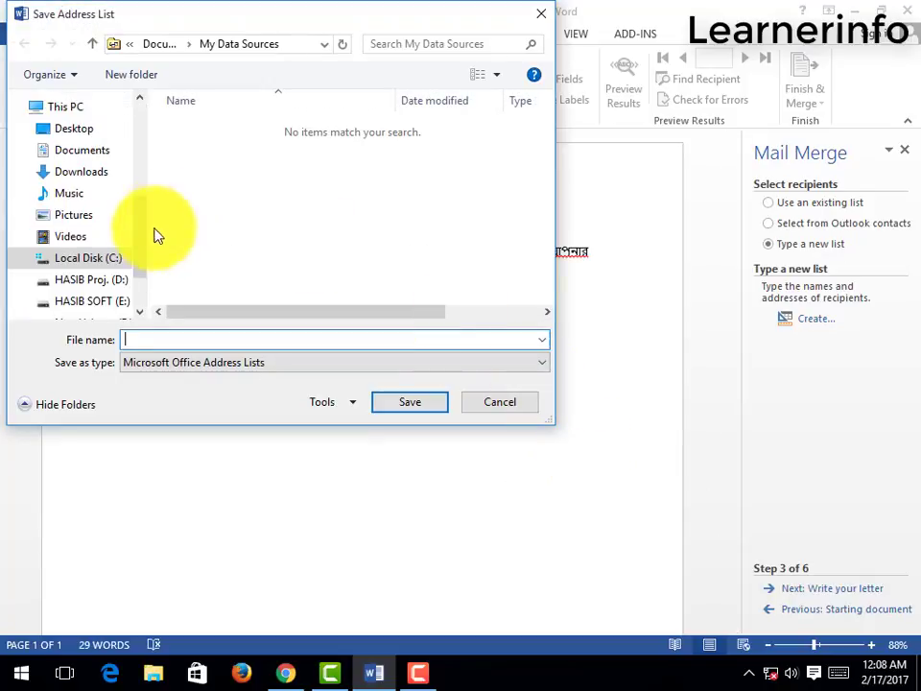
pyautogui.moveTo(142, 233); pyautogui.dragTo(137, 103)
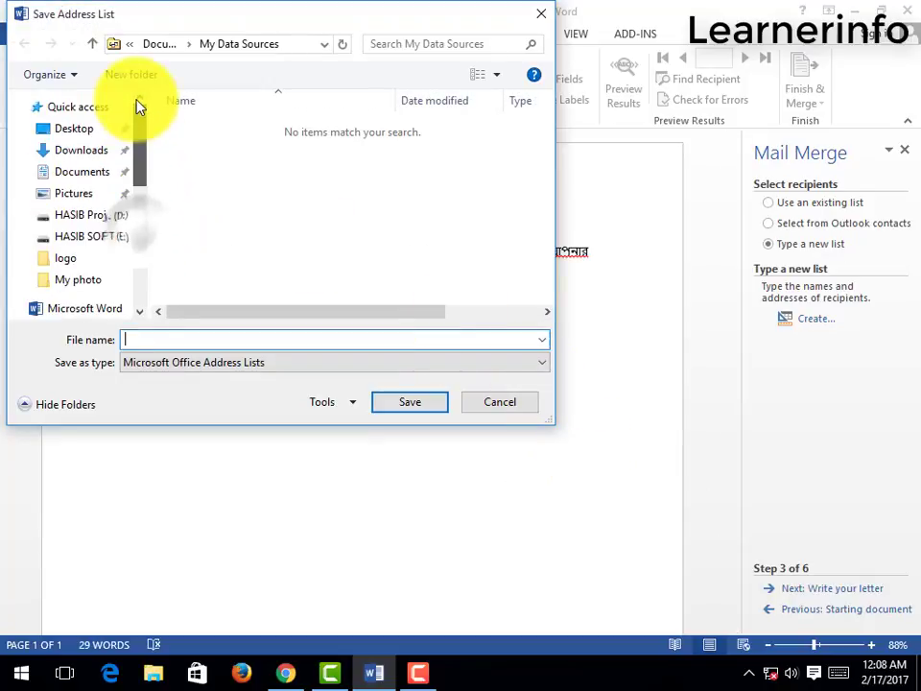
pyautogui.click(60, 130)
pyautogui.click(158, 341)
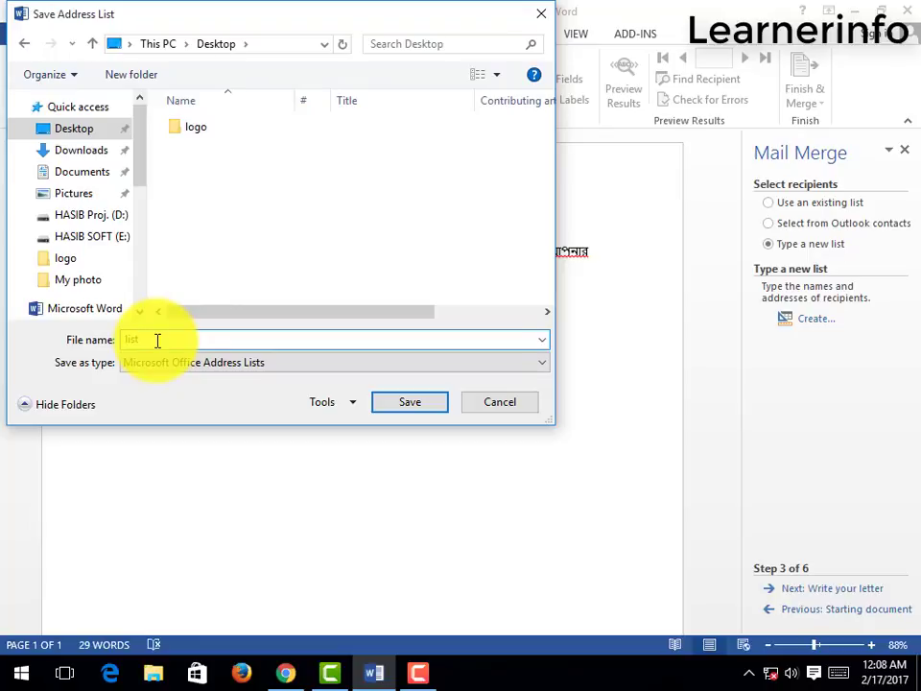
pyautogui.click(412, 407)
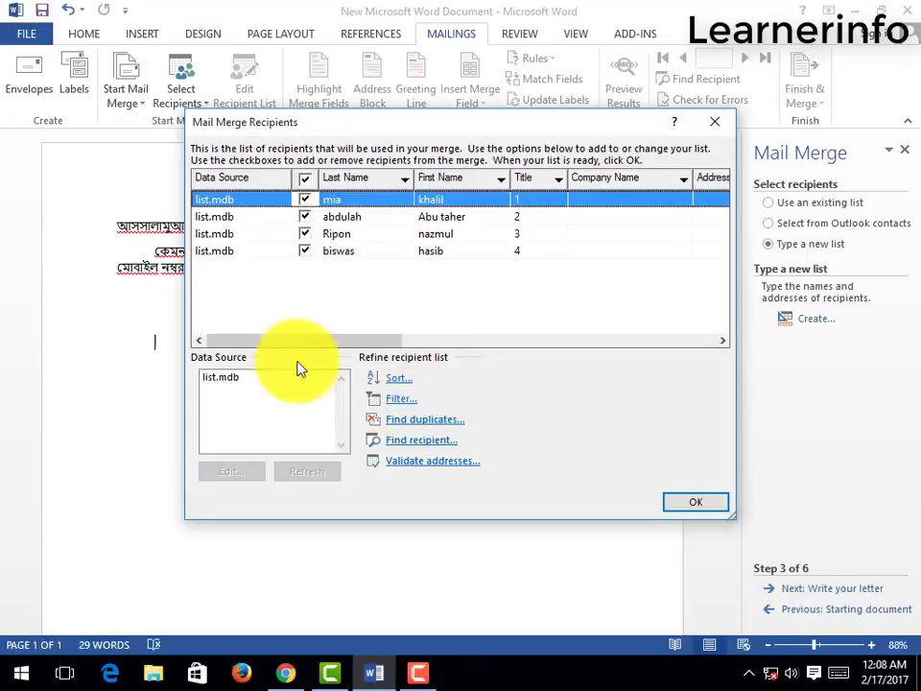
# Step: Accept all recipients from the saved list for the merge and proceed to writing the letter
pyautogui.click(394, 379)
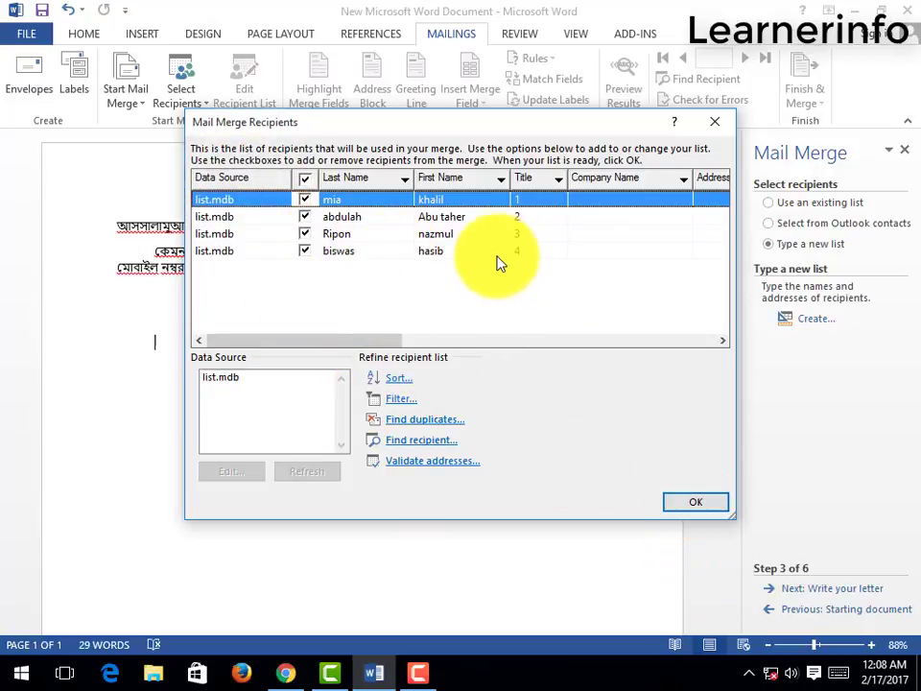
pyautogui.click(708, 507)
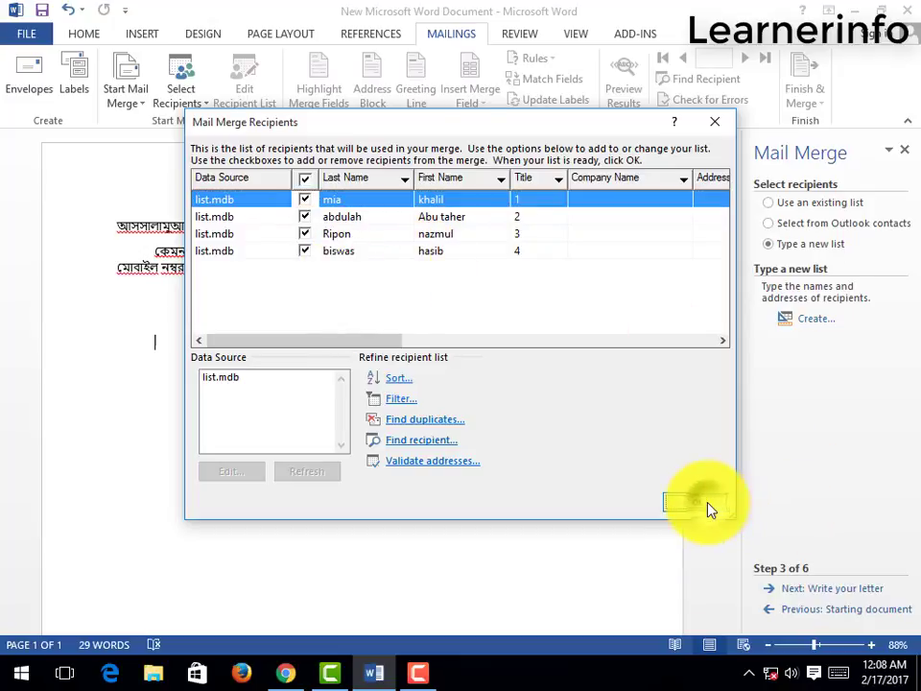
pyautogui.click(814, 599)
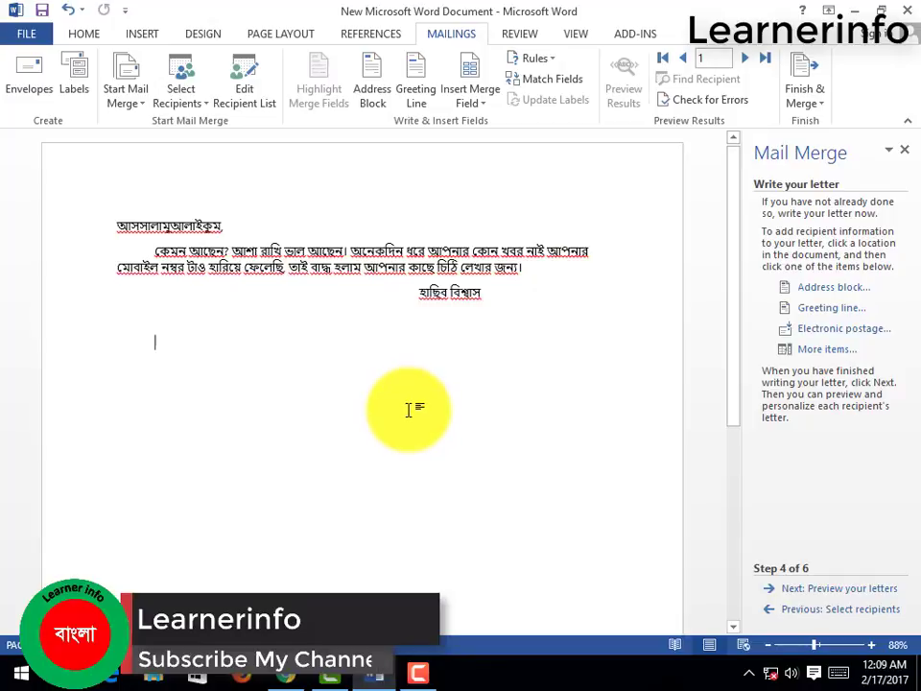
# Step: Insert the First Name database merge field at the cursor below the letter's signature
pyautogui.click(827, 359)
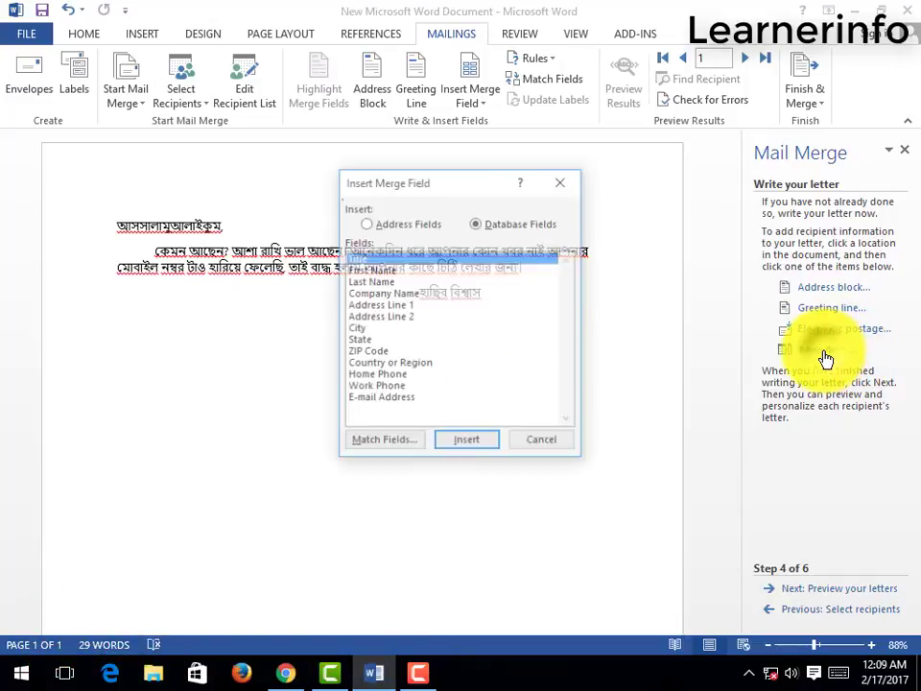
pyautogui.moveTo(444, 185); pyautogui.dragTo(451, 155)
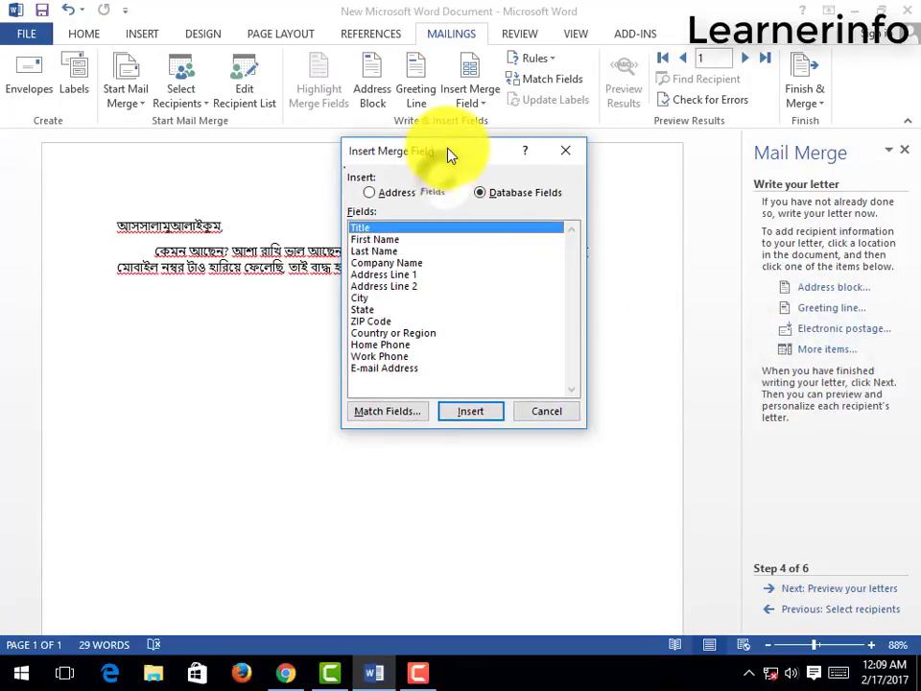
pyautogui.click(365, 240)
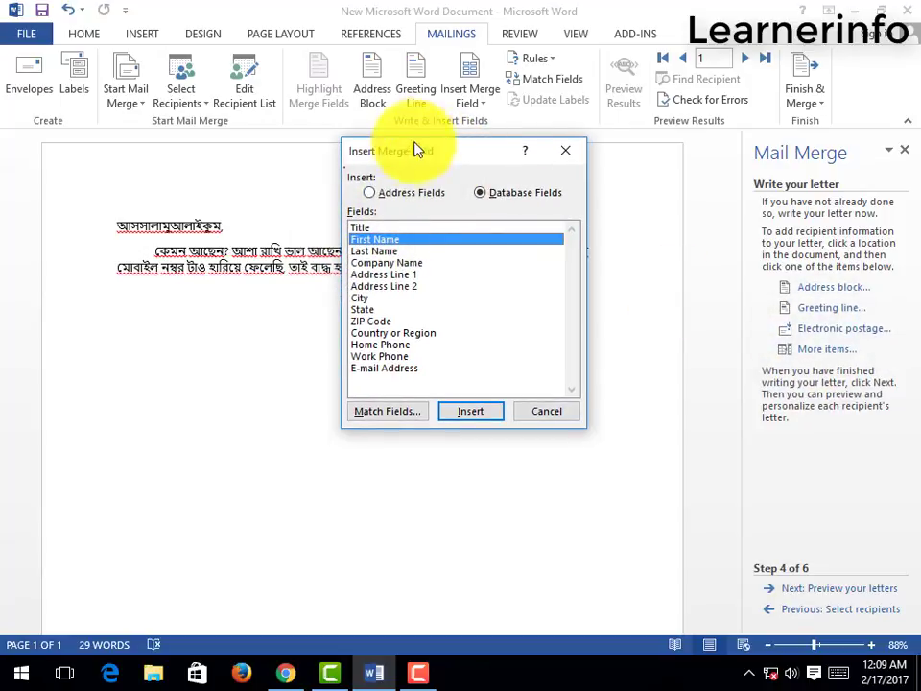
pyautogui.moveTo(418, 149); pyautogui.dragTo(430, 140)
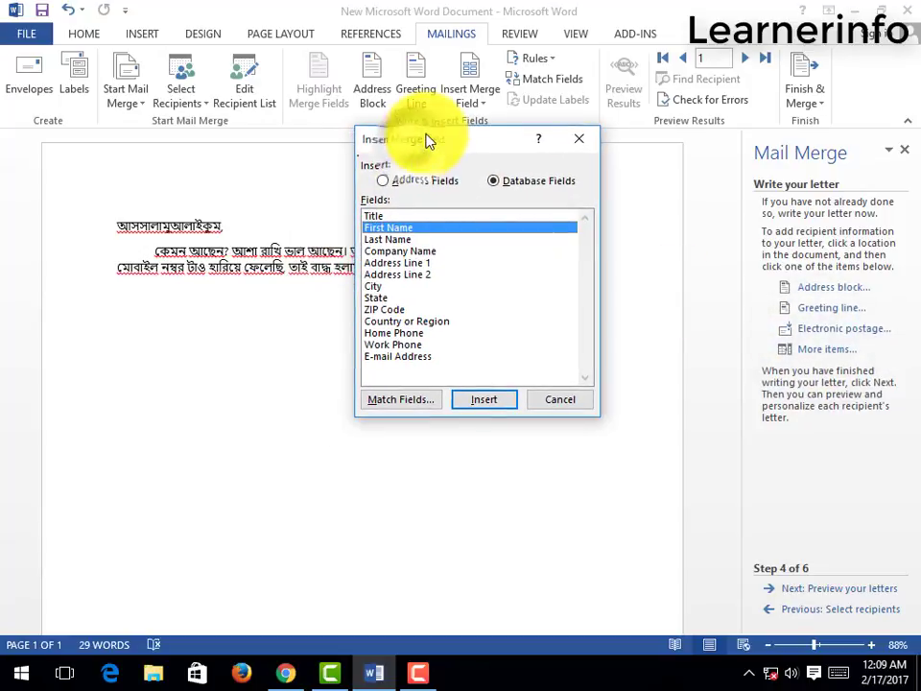
pyautogui.click(381, 218)
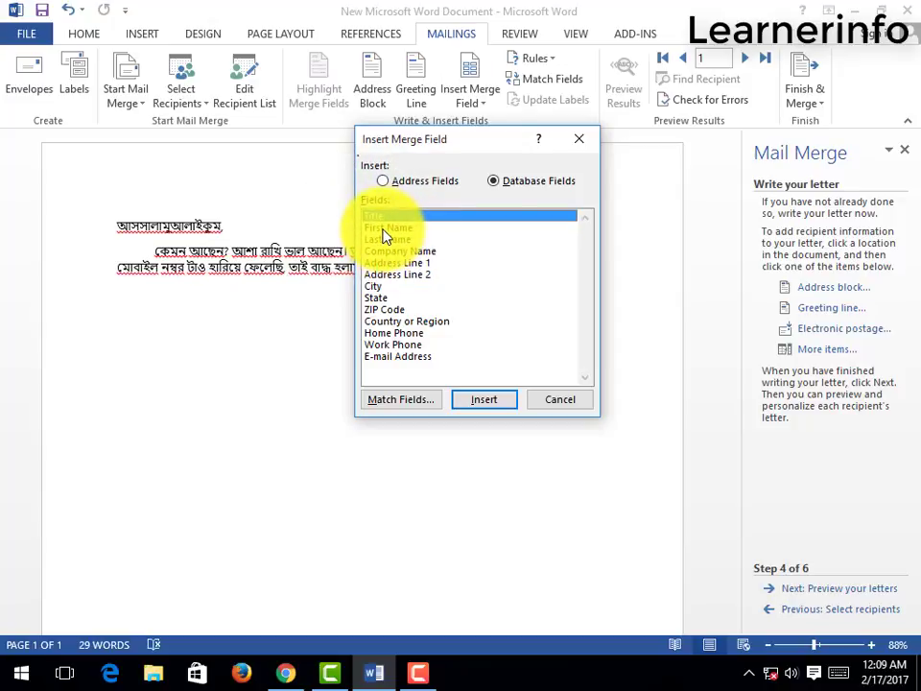
pyautogui.click(384, 228)
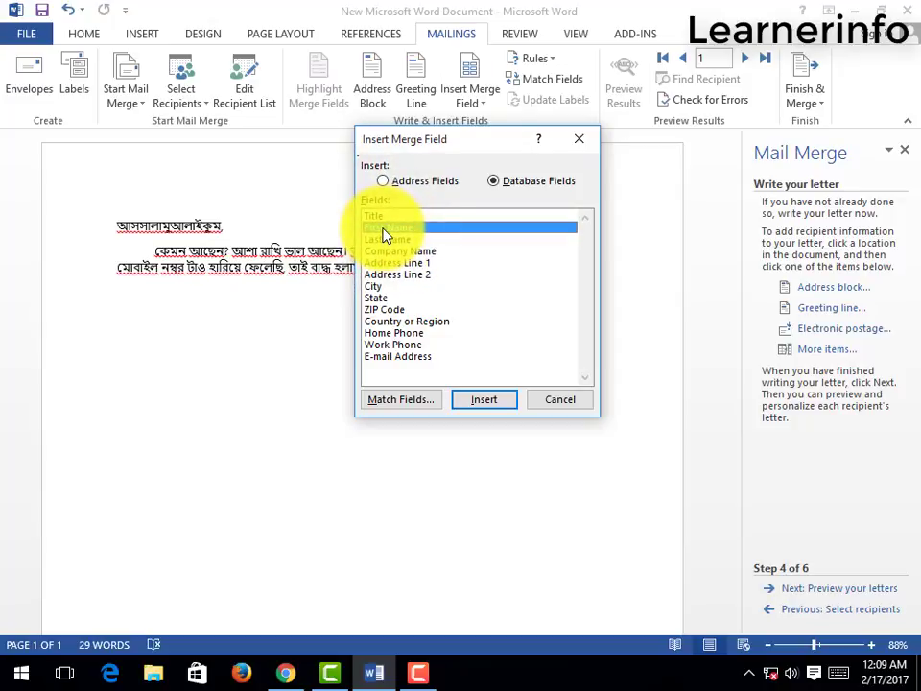
pyautogui.click(490, 402)
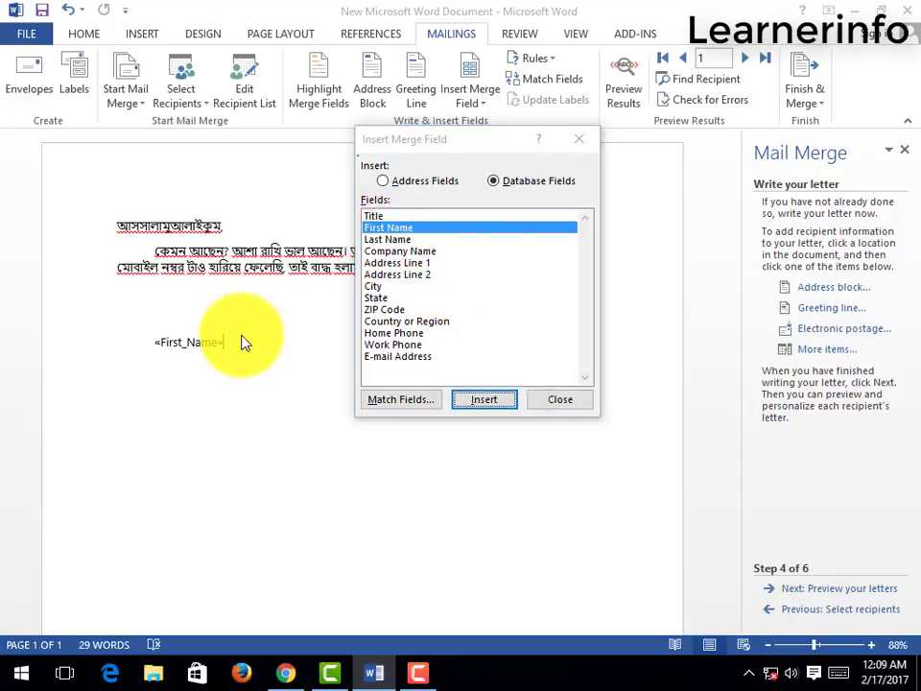
# Step: Insert the Last Name merge field after the First Name field and put it on its own line below
pyautogui.click(255, 347)
pyautogui.click(395, 240)
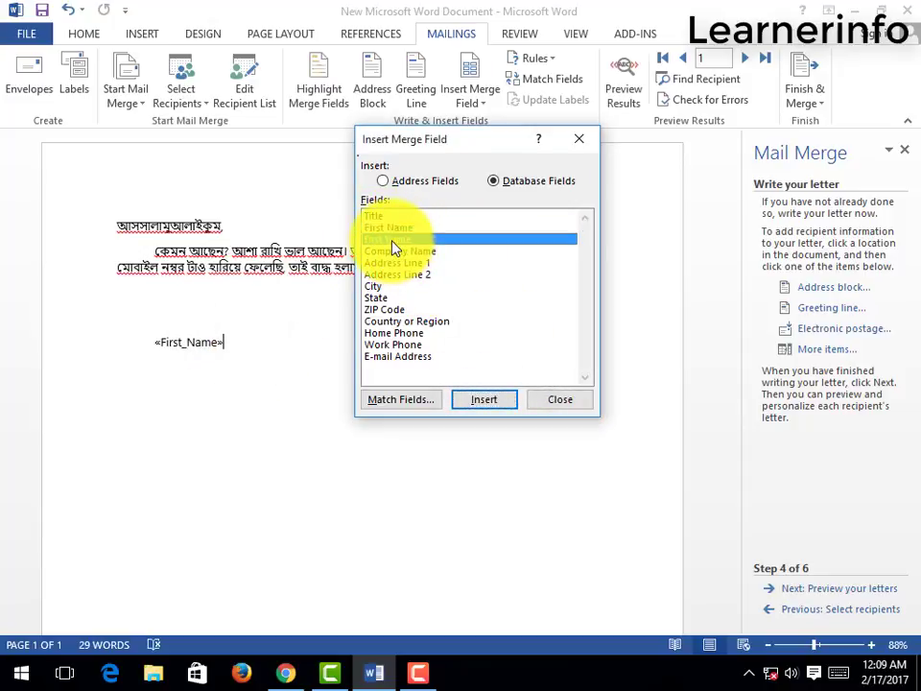
pyautogui.click(483, 403)
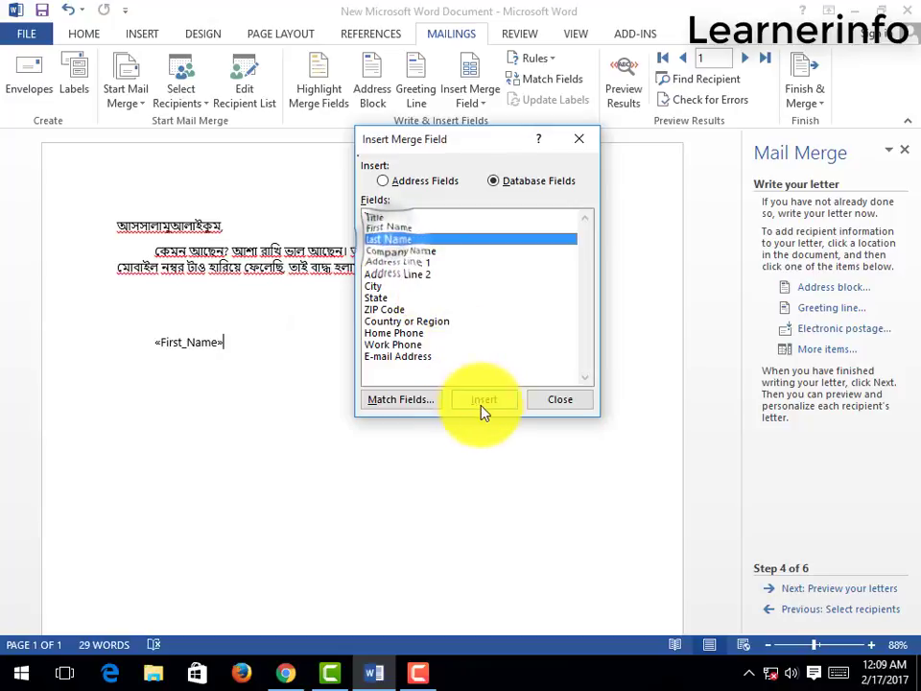
pyautogui.click(560, 399)
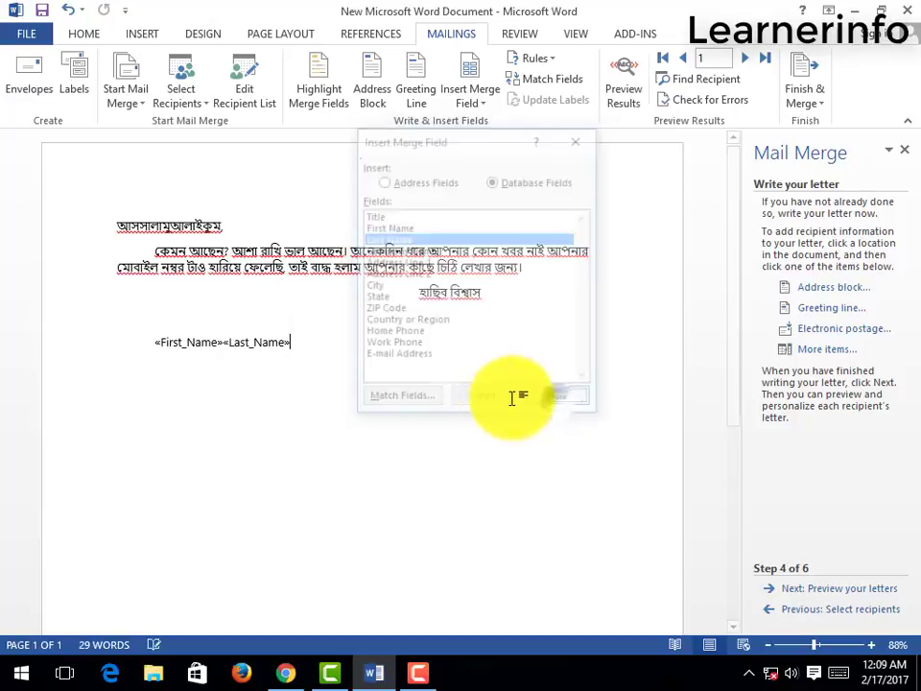
pyautogui.click(231, 343)
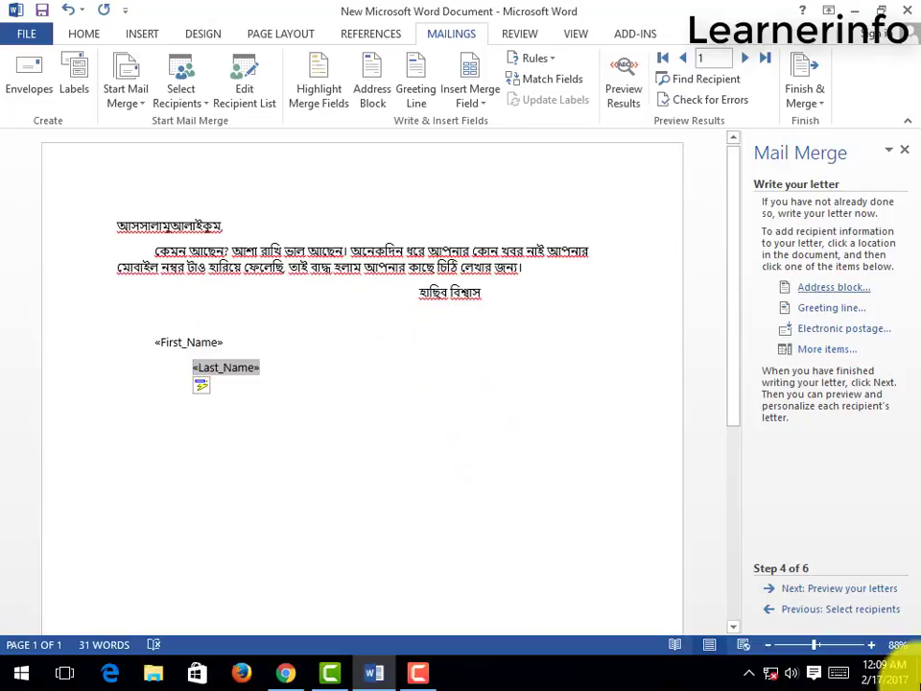
# Step: Preview the merged letters up to recipient 4 and proceed to completing the merge
pyautogui.click(827, 589)
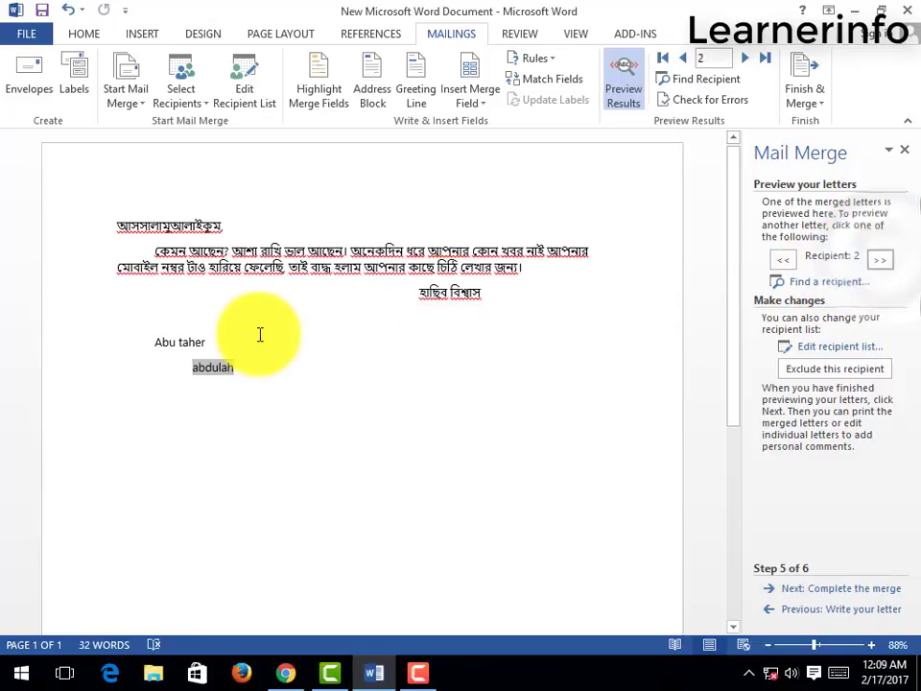
pyautogui.click(881, 261)
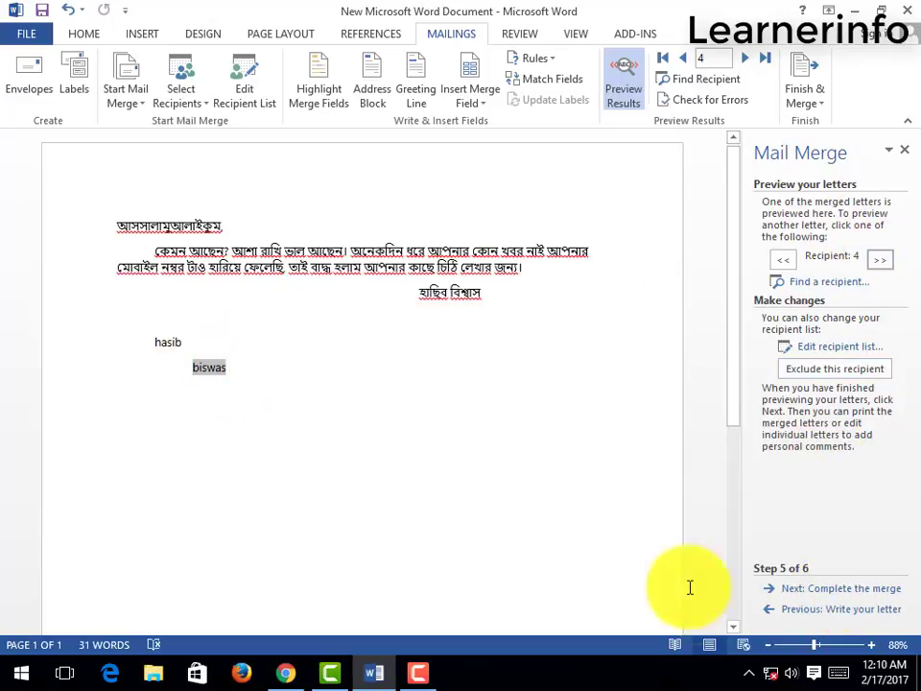
pyautogui.click(832, 589)
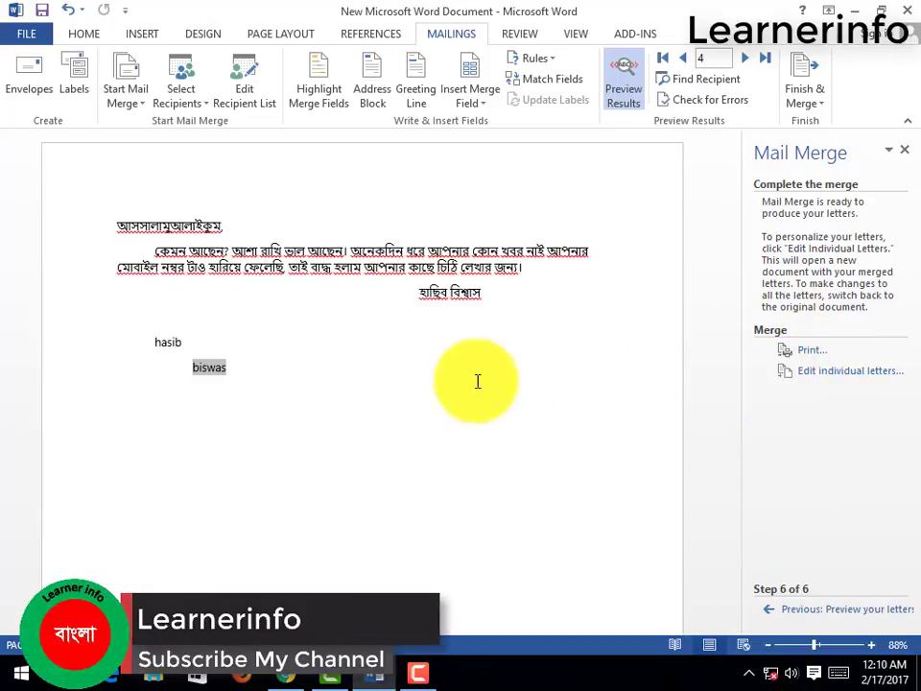
# Step: Merge all records into a new document of individual letters
pyautogui.click(819, 355)
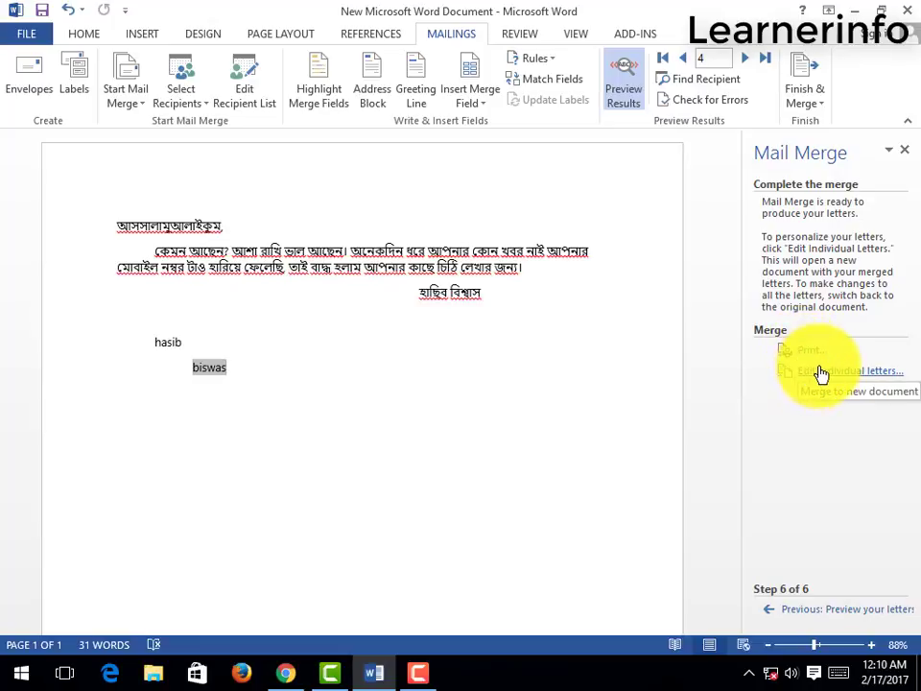
pyautogui.click(814, 379)
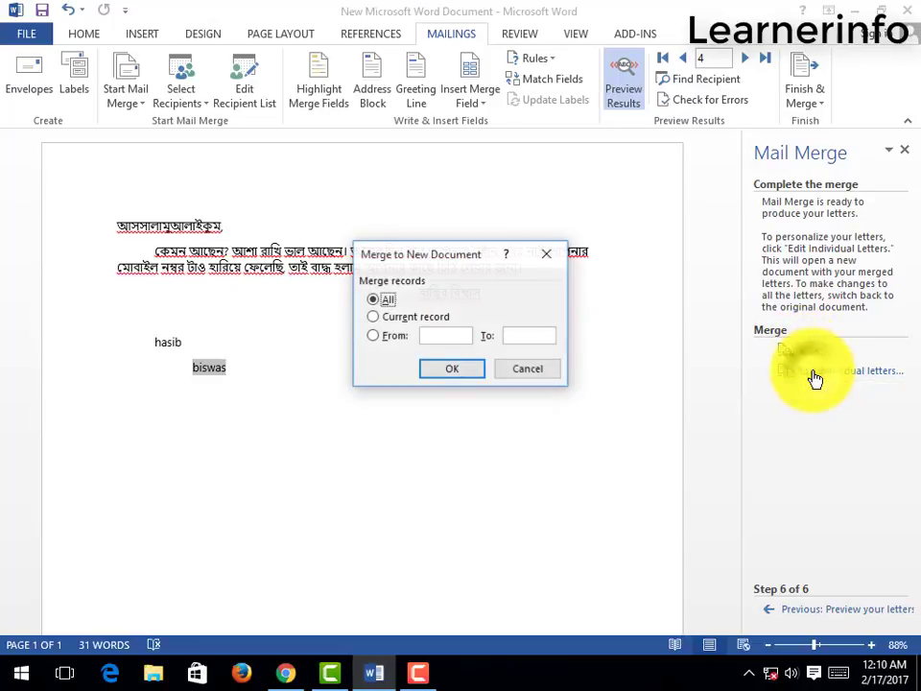
pyautogui.moveTo(429, 269); pyautogui.dragTo(432, 243)
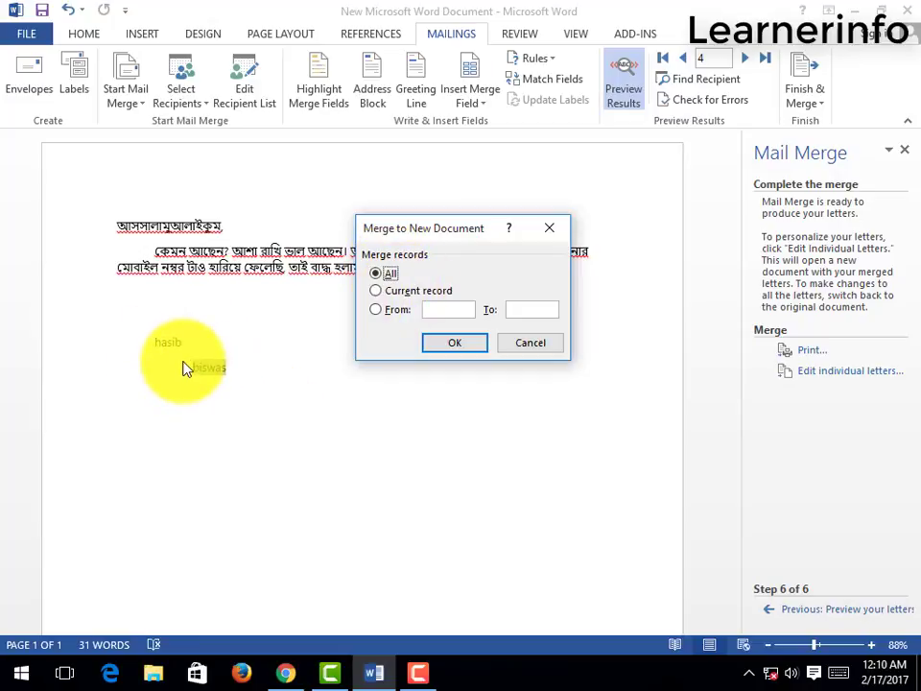
pyautogui.click(404, 293)
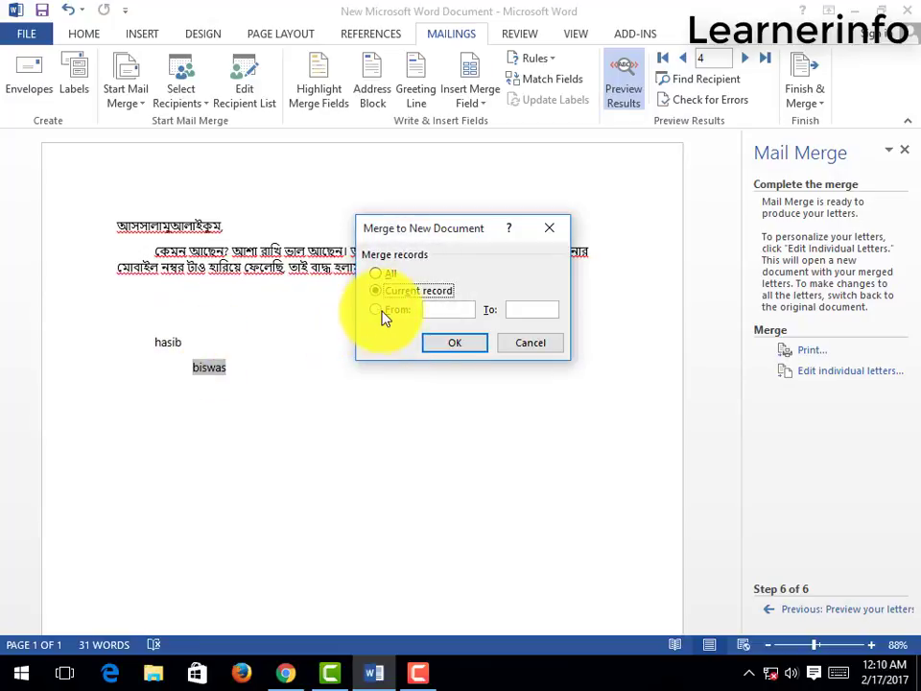
pyautogui.click(377, 310)
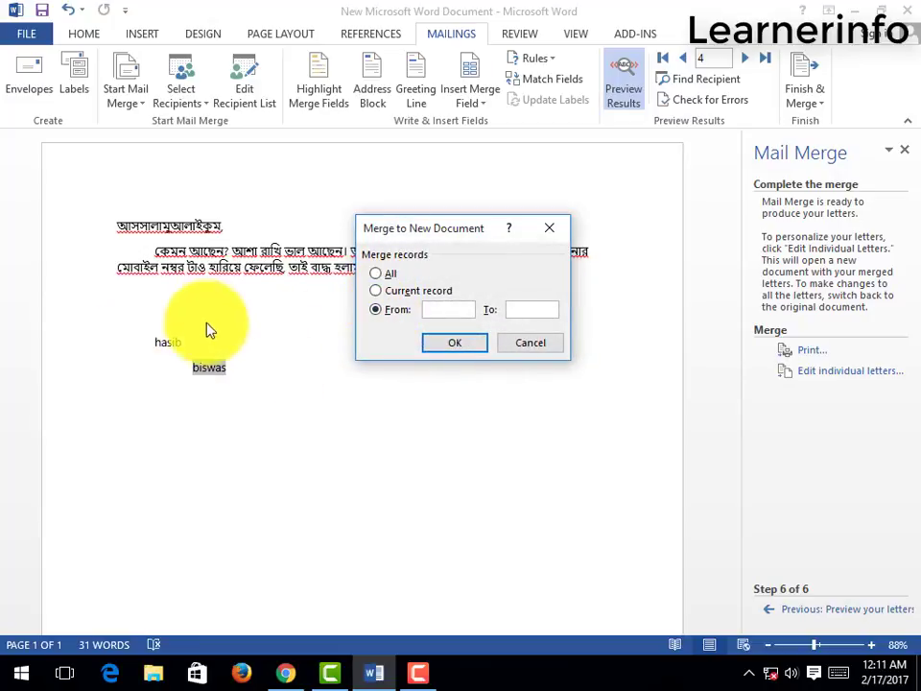
pyautogui.click(377, 276)
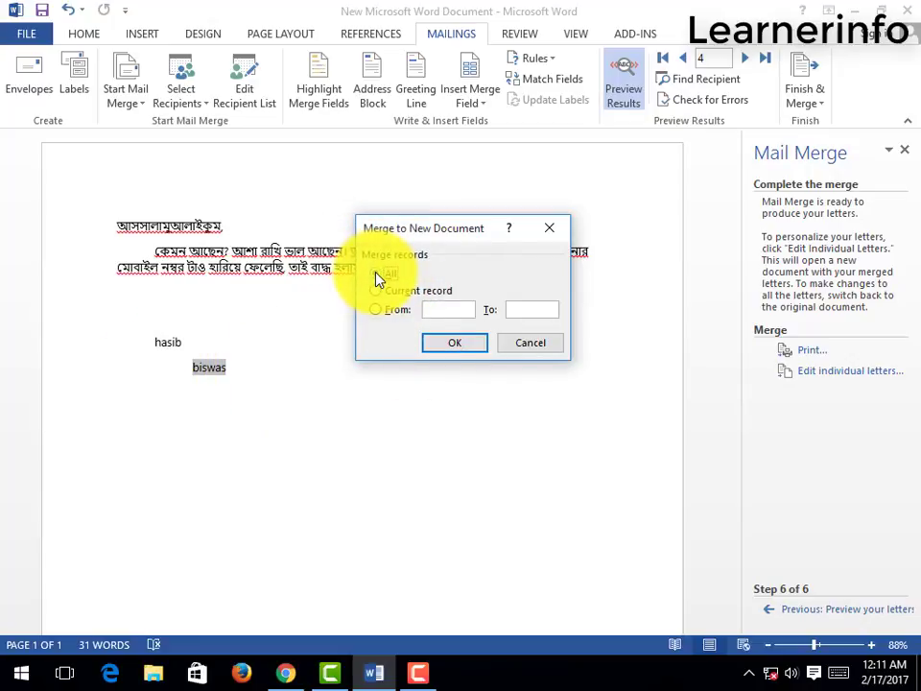
pyautogui.click(447, 344)
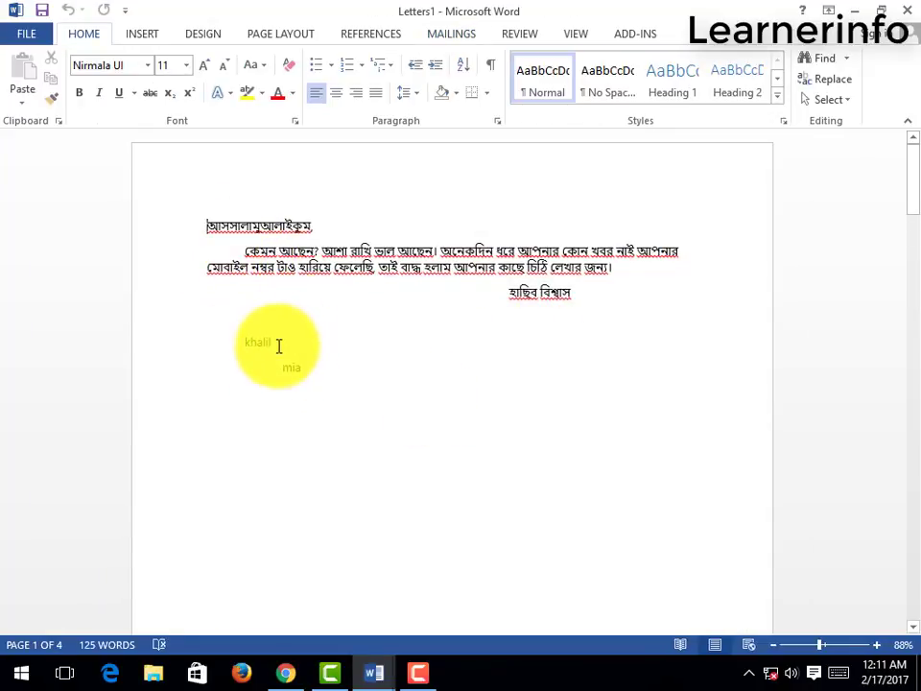
# Step: Look through all four merged letters and check the recipient name on each page, ending back at the first page
pyautogui.click(303, 366)
pyautogui.scroll(-3, 386, 380)
pyautogui.scroll(-15, 384, 382)
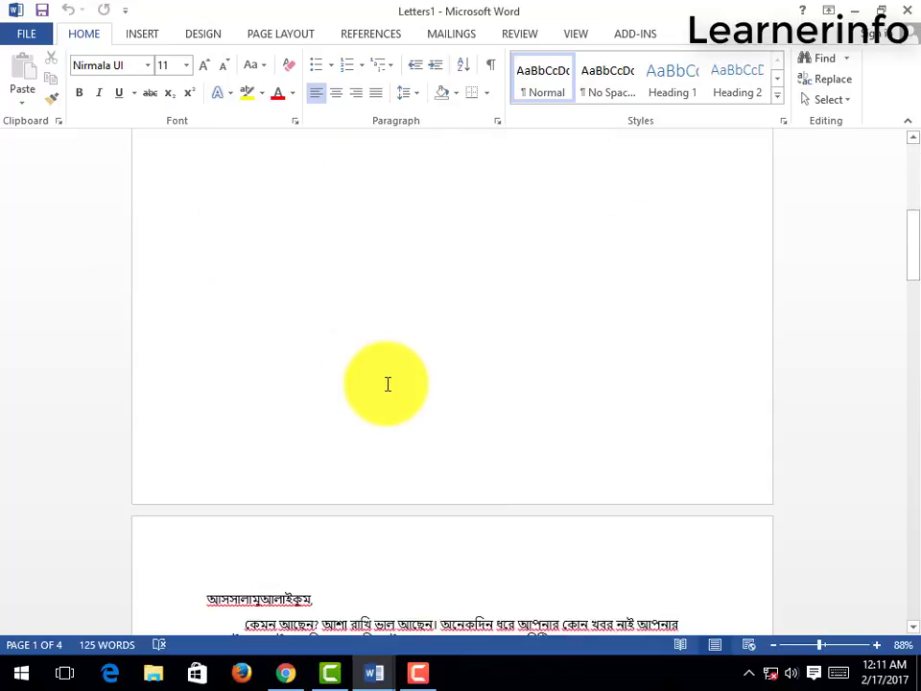
pyautogui.scroll(6, 297, 257)
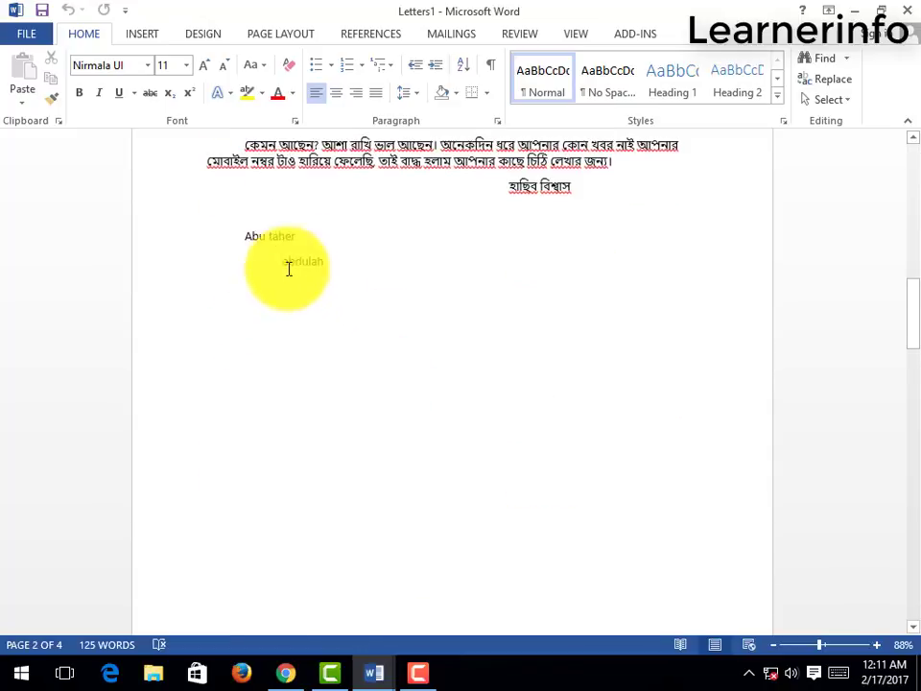
pyautogui.click(342, 261)
pyautogui.scroll(-6, 381, 411)
pyautogui.scroll(-10, 383, 419)
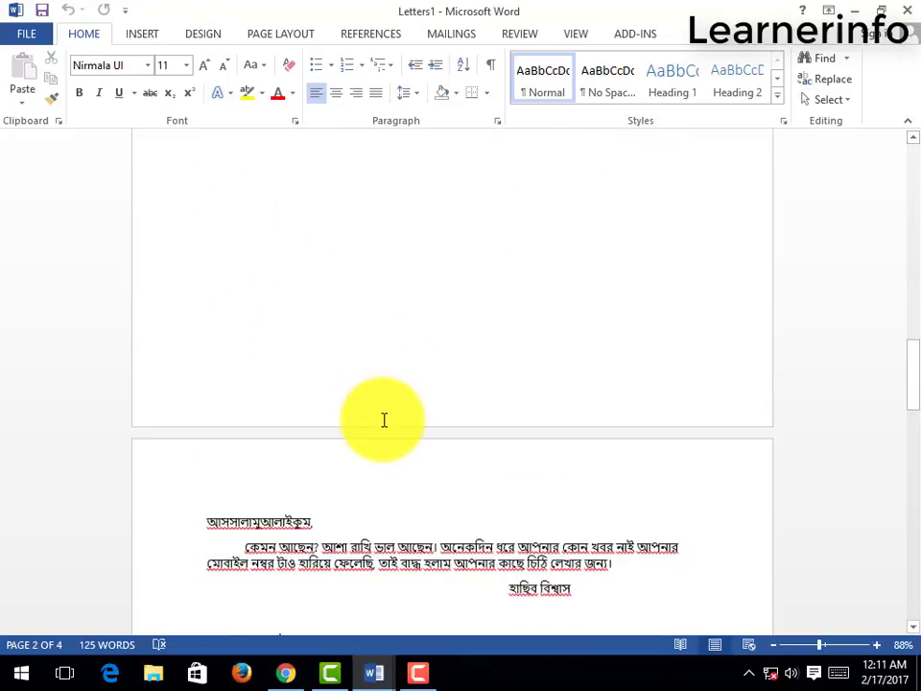
pyautogui.click(287, 210)
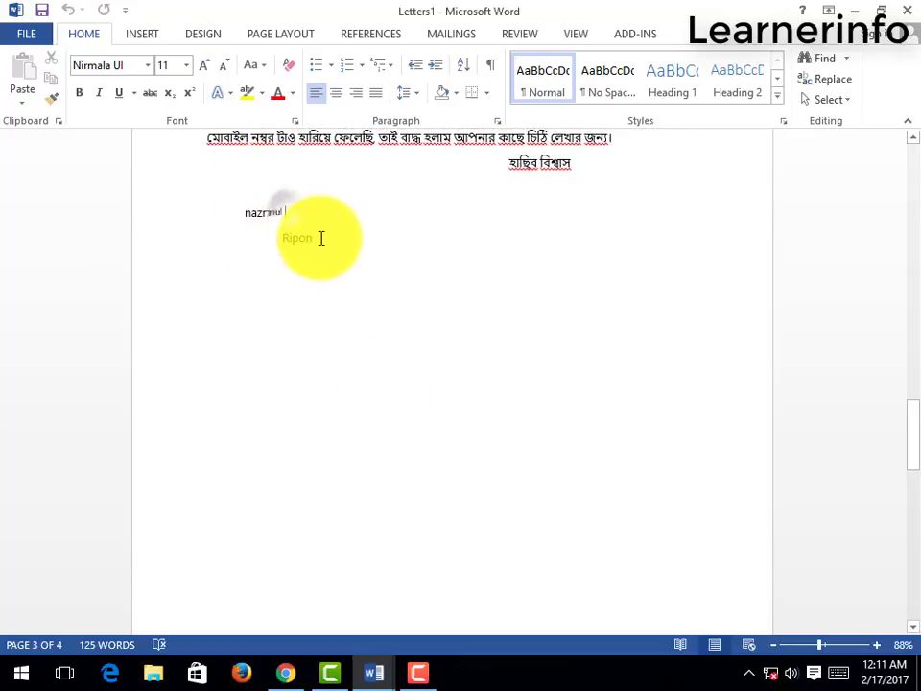
pyautogui.scroll(-4, 351, 375)
pyautogui.scroll(-6, 351, 378)
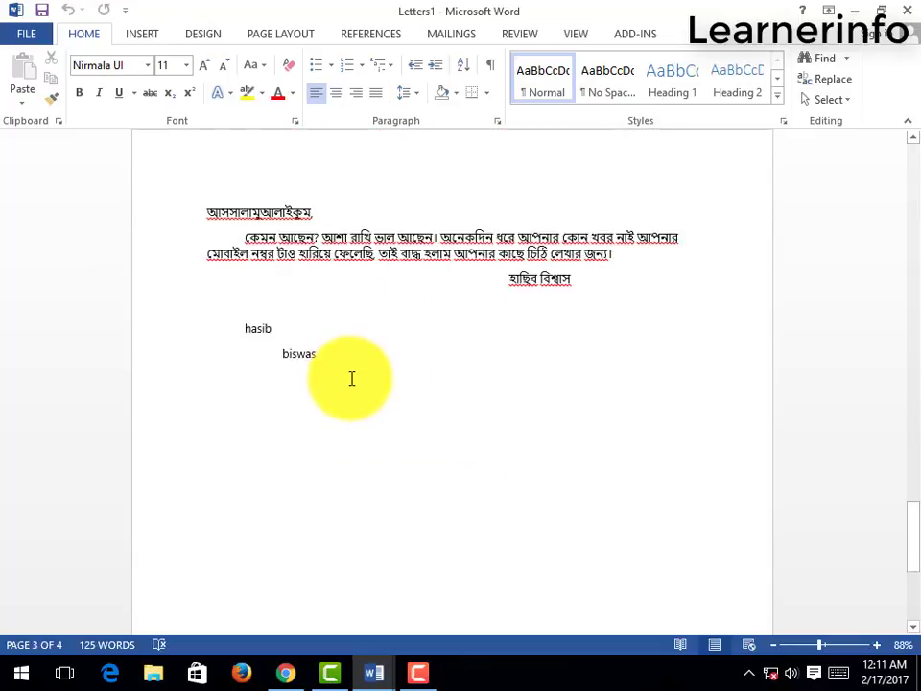
pyautogui.click(355, 291)
pyautogui.scroll(-3, 384, 450)
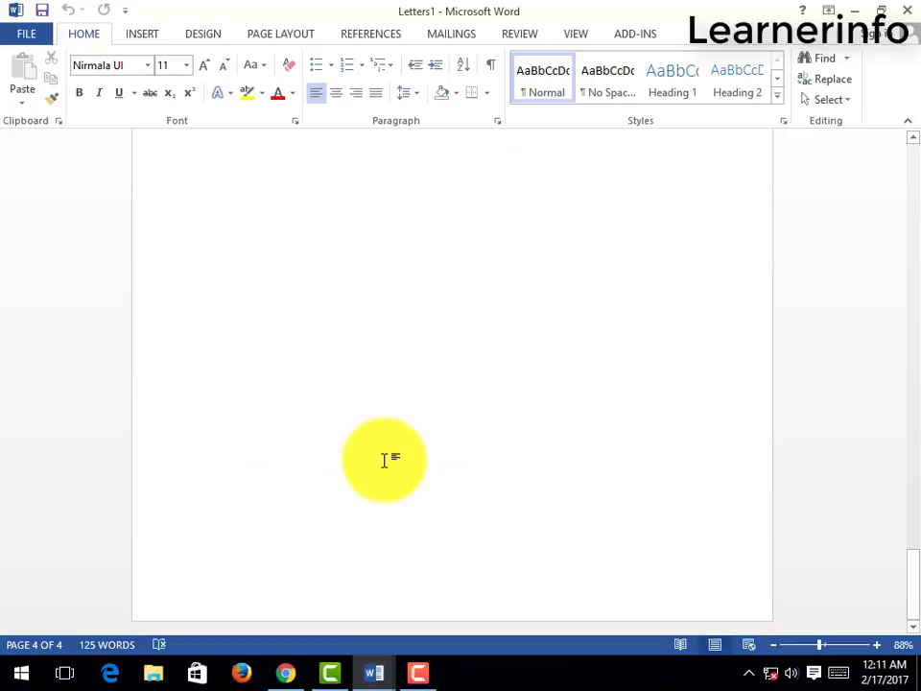
pyautogui.moveTo(915, 593); pyautogui.dragTo(905, 638)
pyautogui.scroll(10, 351, 452)
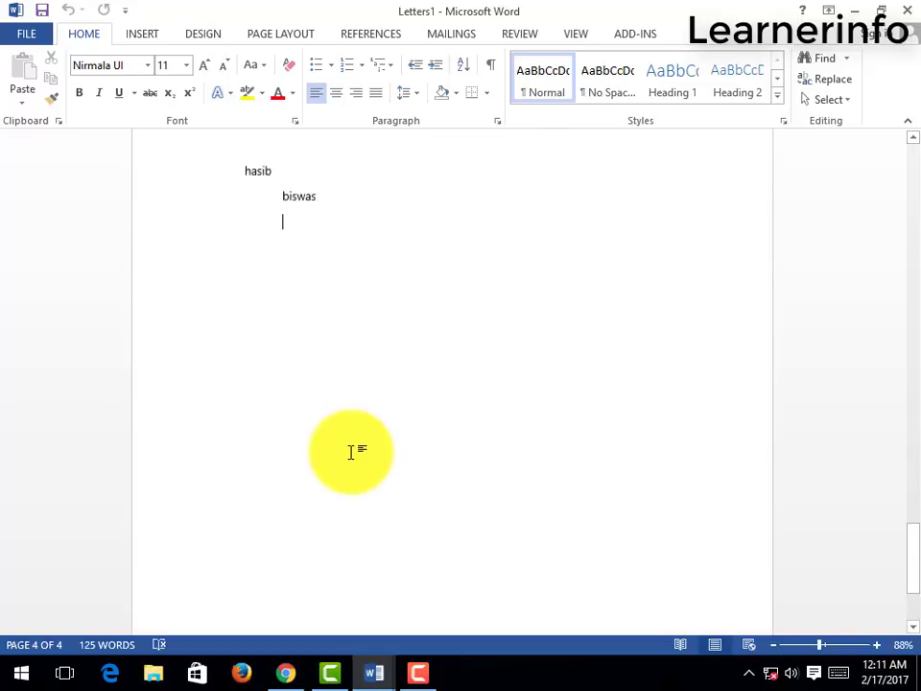
pyautogui.scroll(6, 743, 386)
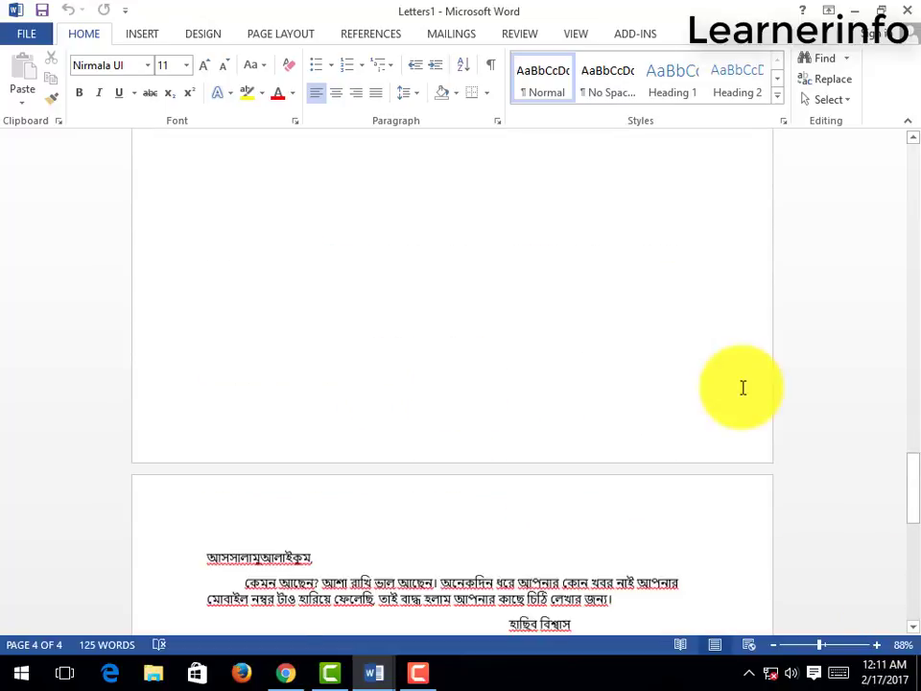
pyautogui.moveTo(913, 452); pyautogui.dragTo(907, 136)
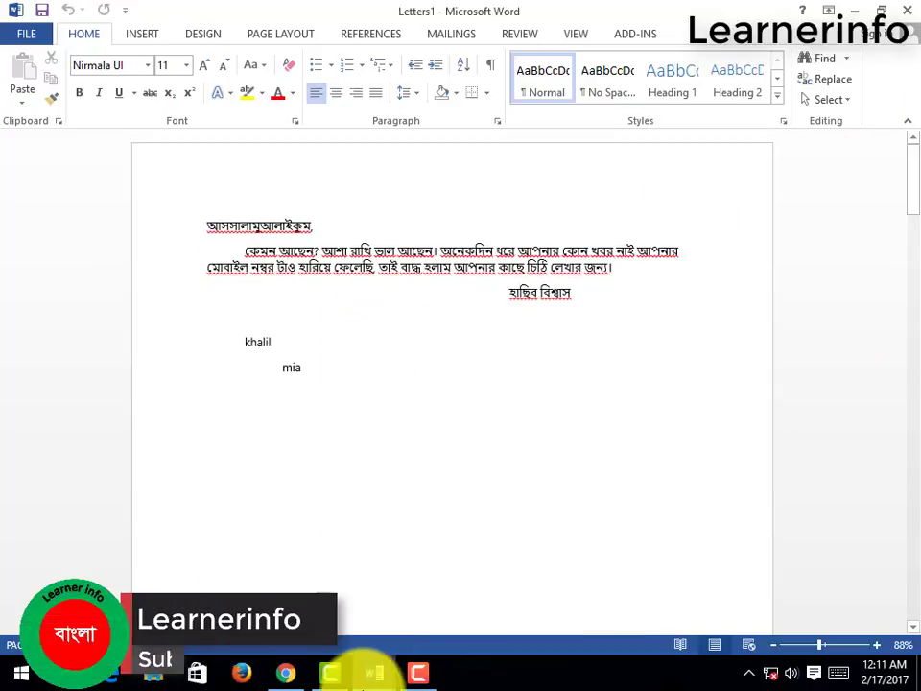
# Step: Check the original mail merge document and return to the first letter of the merged document
pyautogui.moveTo(372, 673)
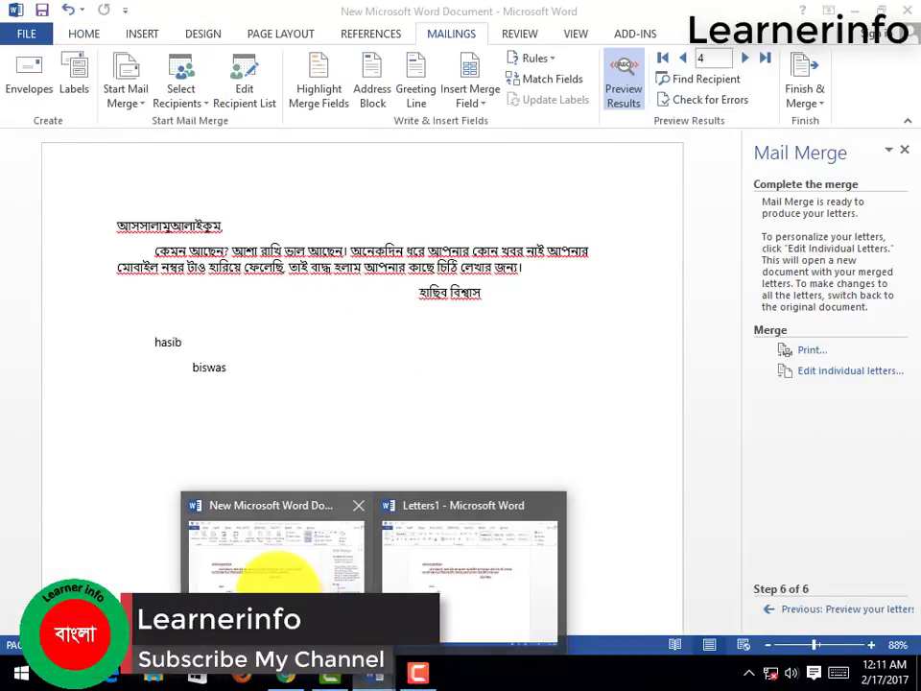
pyautogui.click(278, 566)
pyautogui.scroll(-6, 477, 506)
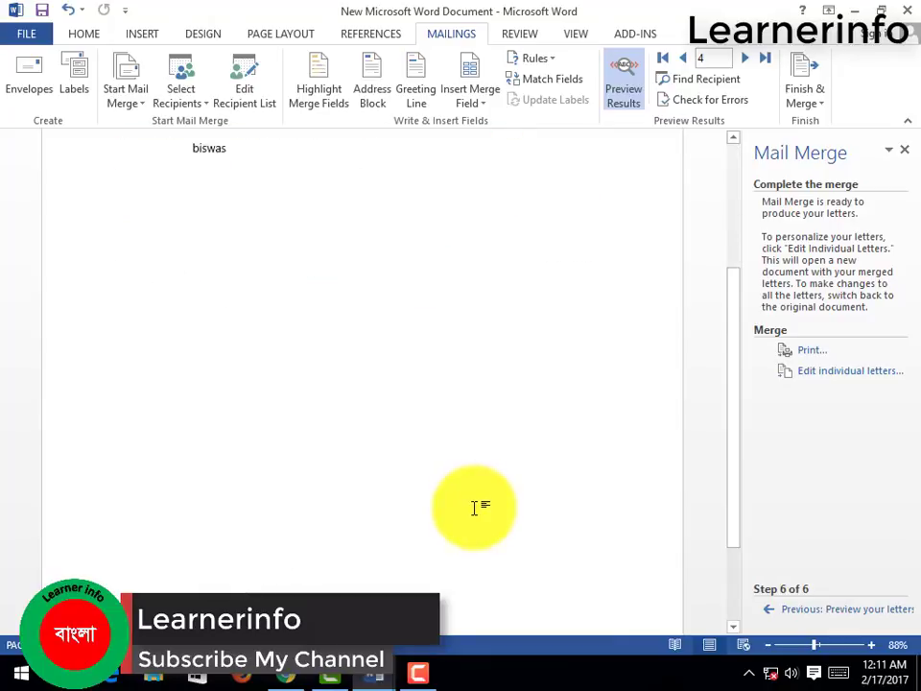
pyautogui.scroll(6, 477, 509)
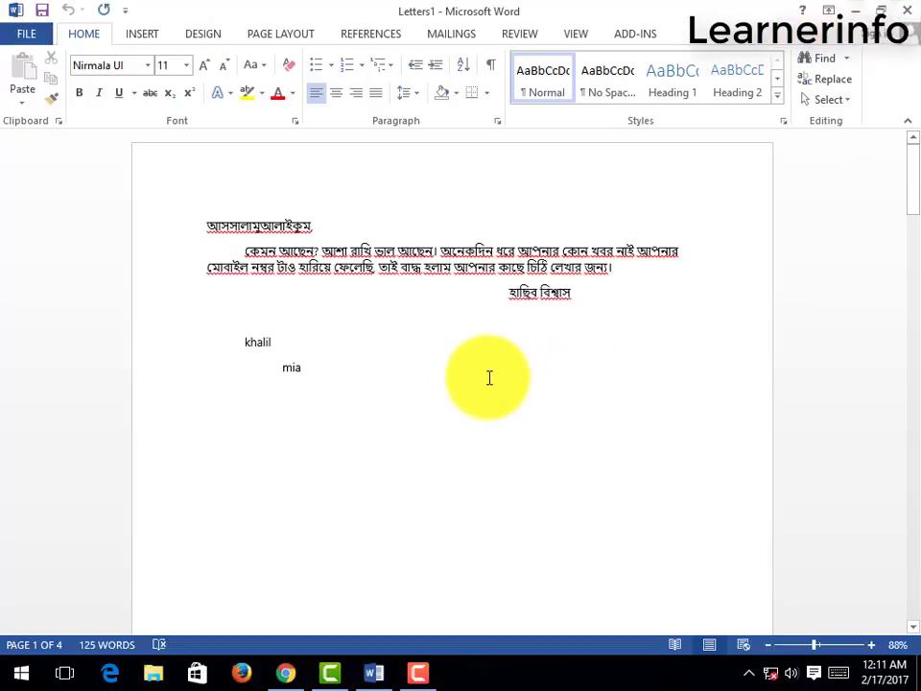
pyautogui.click(489, 377)
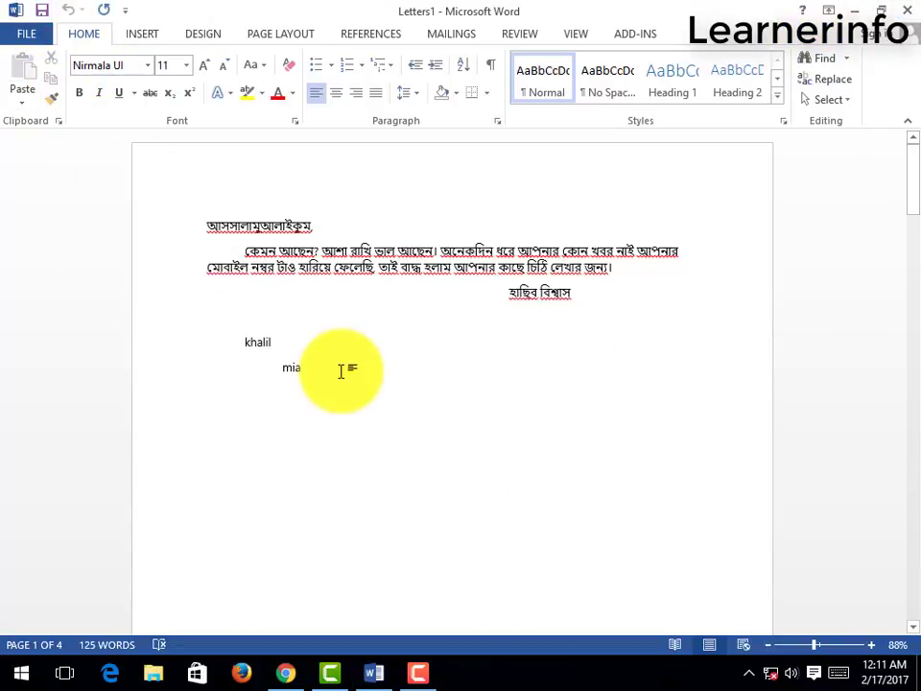
pyautogui.scroll(-3, 343, 365)
pyautogui.scroll(3, 341, 346)
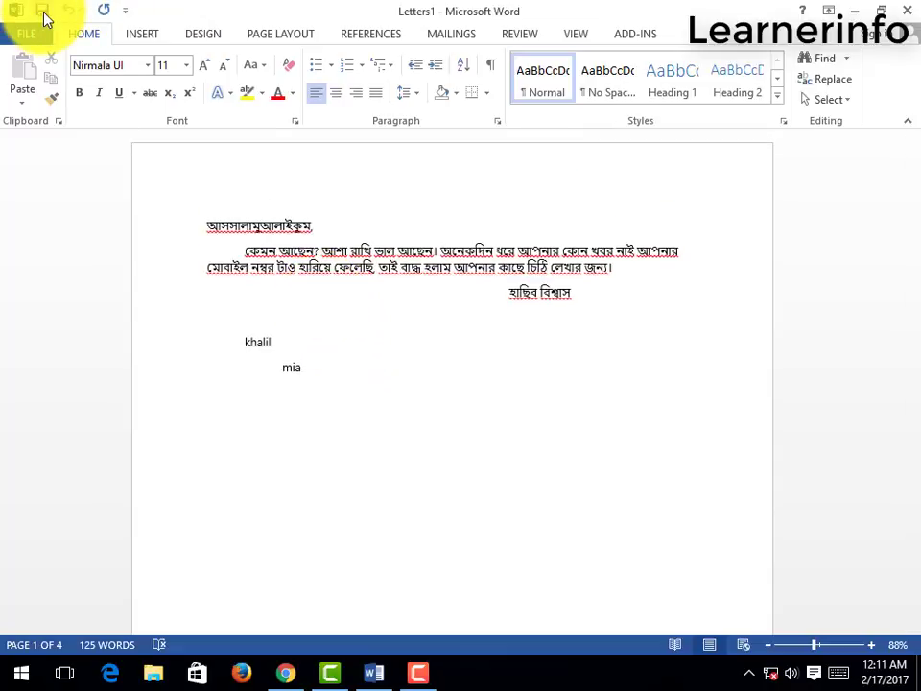
pyautogui.click(44, 11)
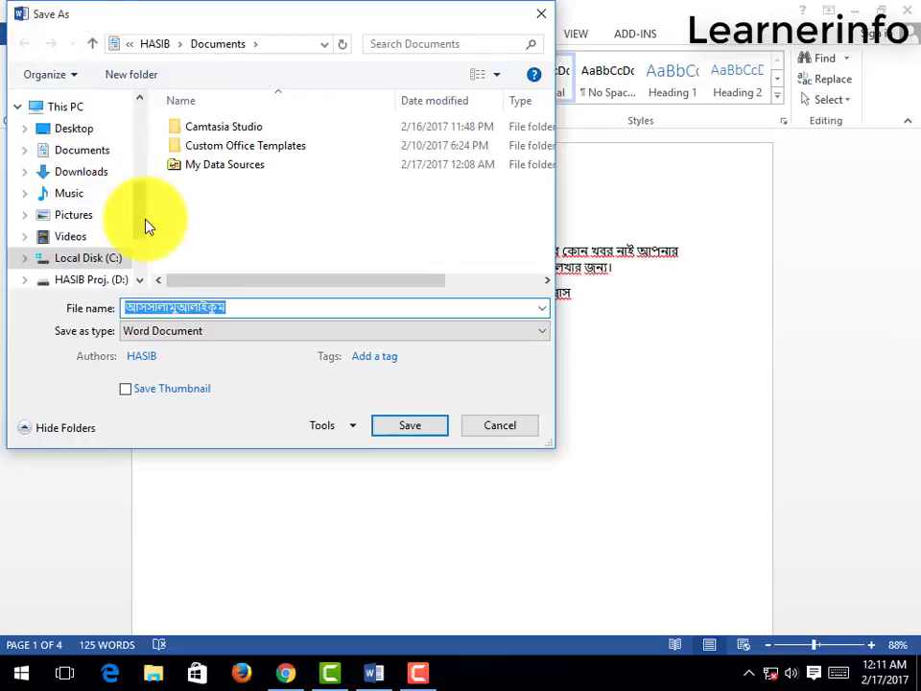
pyautogui.scroll(1, 144, 190)
pyautogui.moveTo(144, 190); pyautogui.dragTo(138, 124)
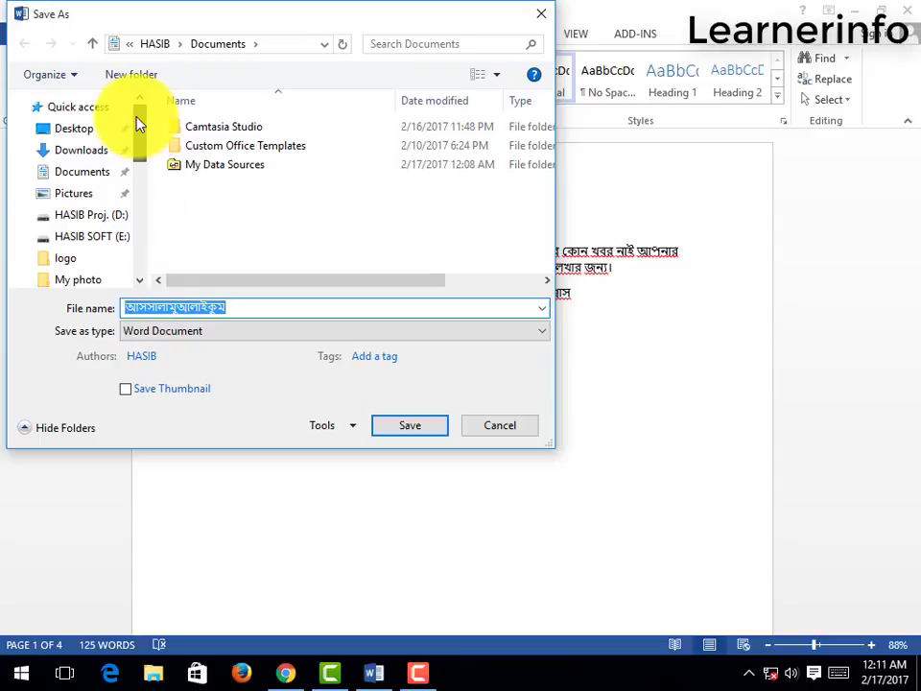
pyautogui.click(89, 135)
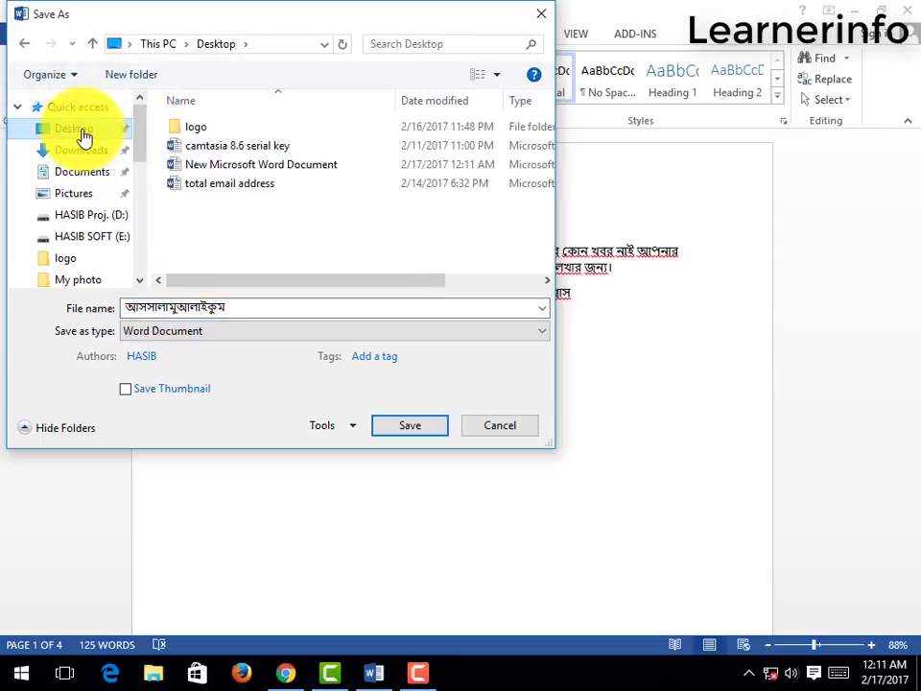
pyautogui.click(163, 309)
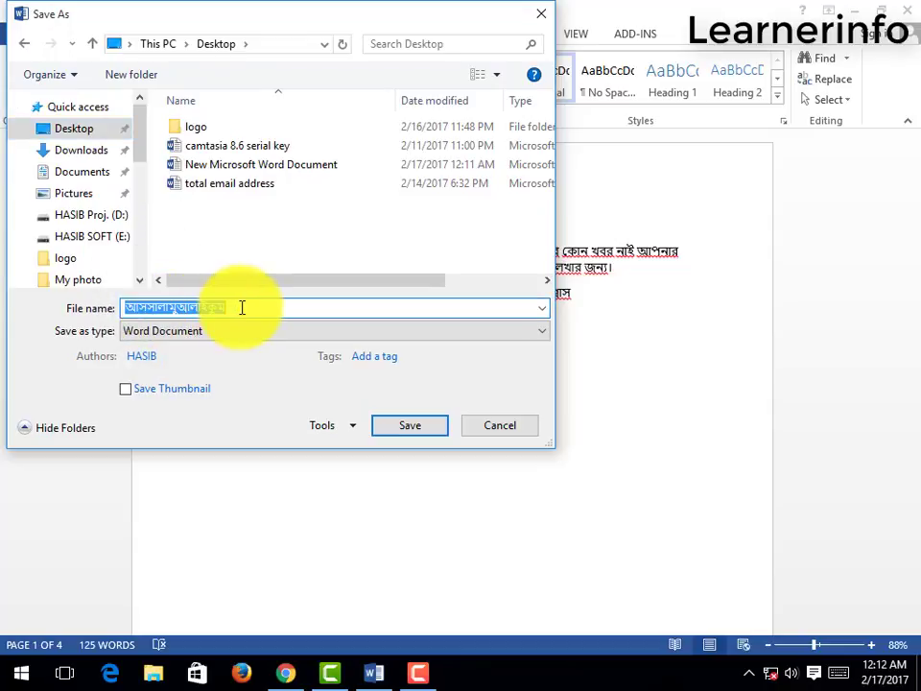
pyautogui.click(542, 15)
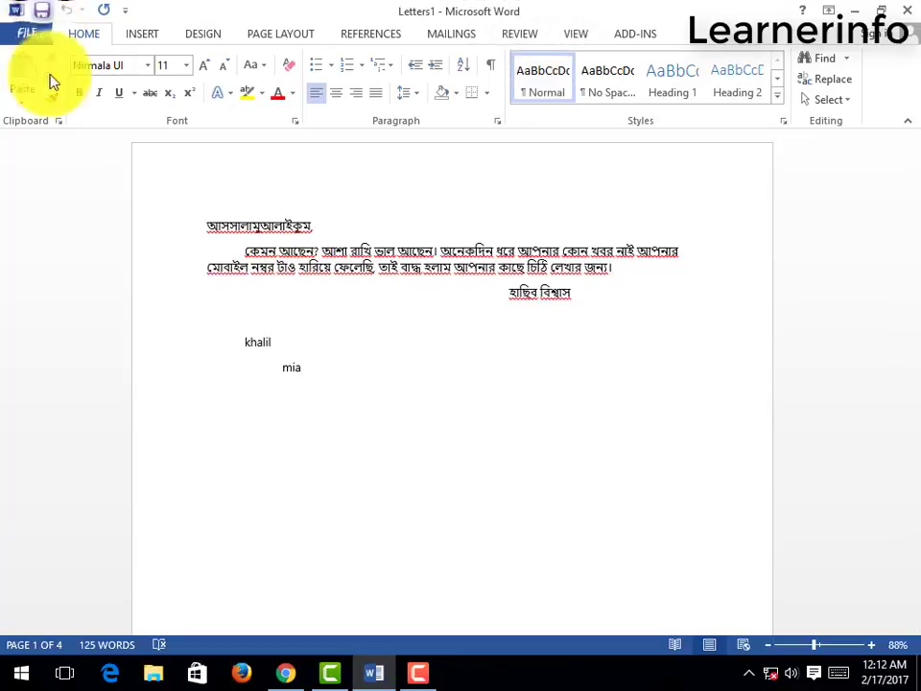
pyautogui.click(29, 35)
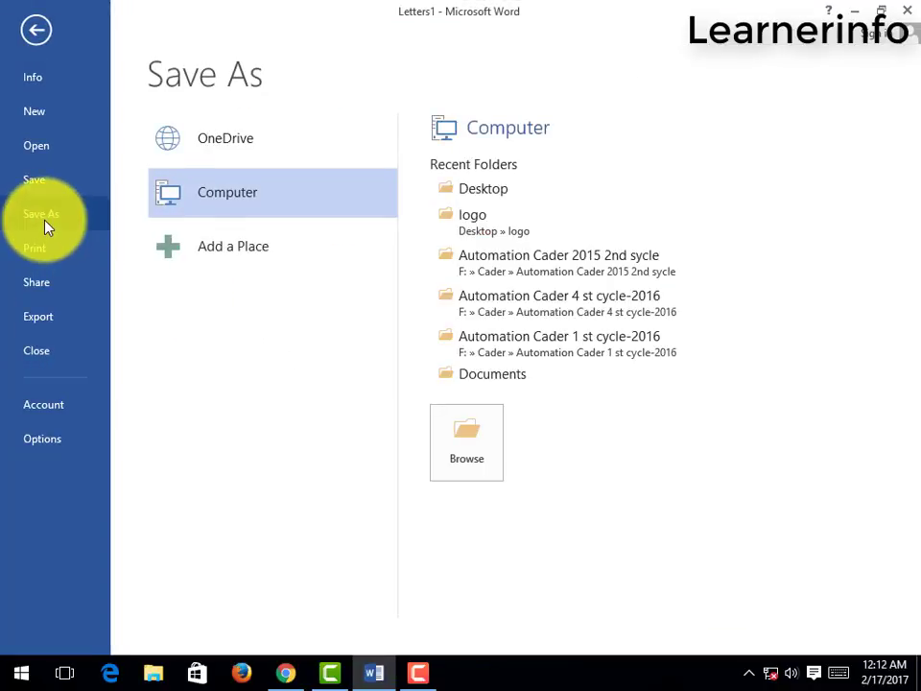
pyautogui.click(35, 35)
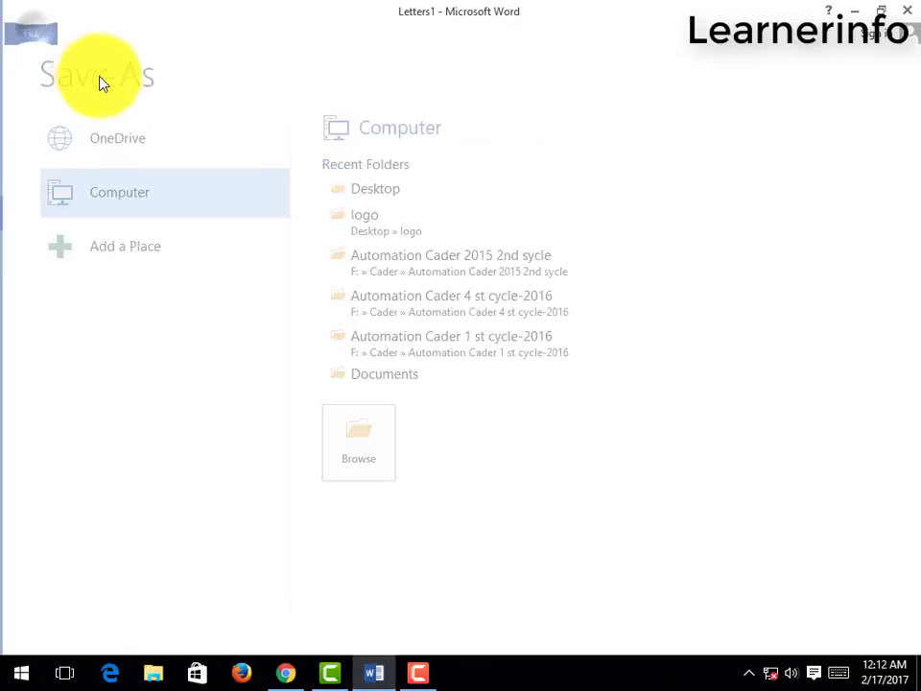
# Step: Save the merged letters as a Word document named le on the Desktop and close it
pyautogui.click(41, 11)
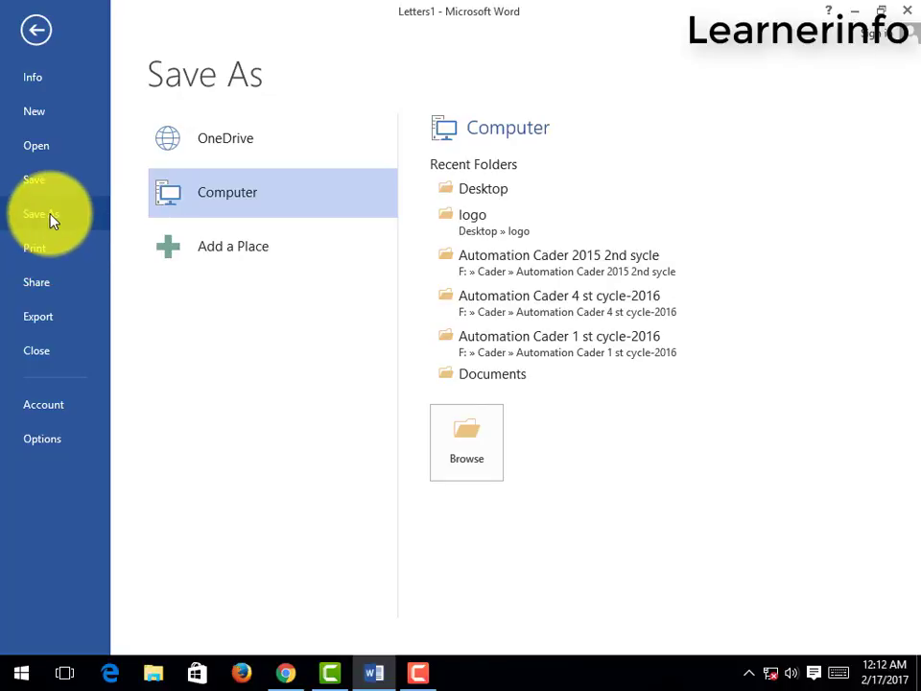
pyautogui.click(484, 470)
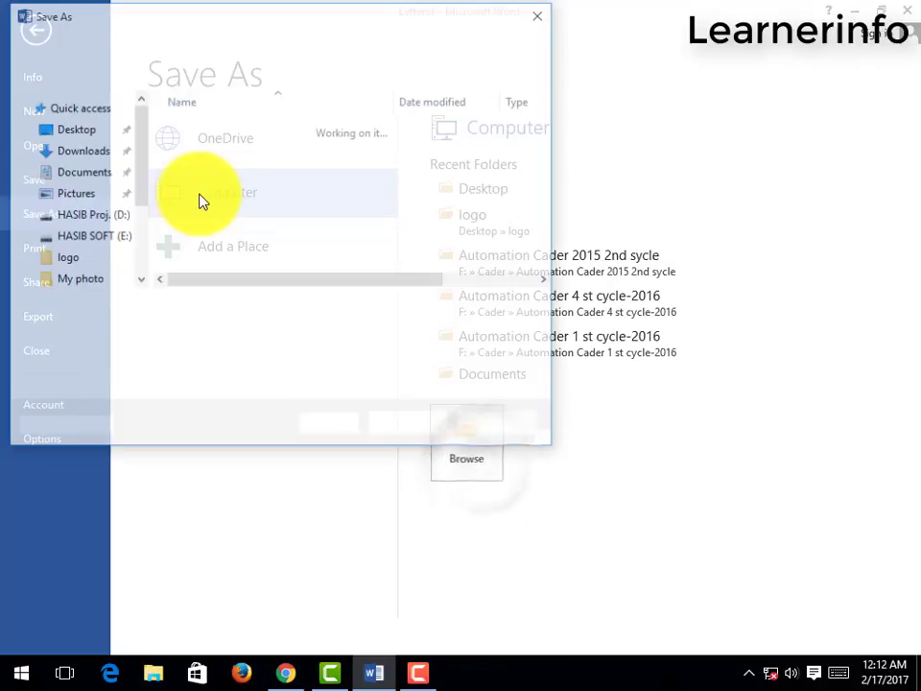
pyautogui.moveTo(144, 211); pyautogui.dragTo(140, 117)
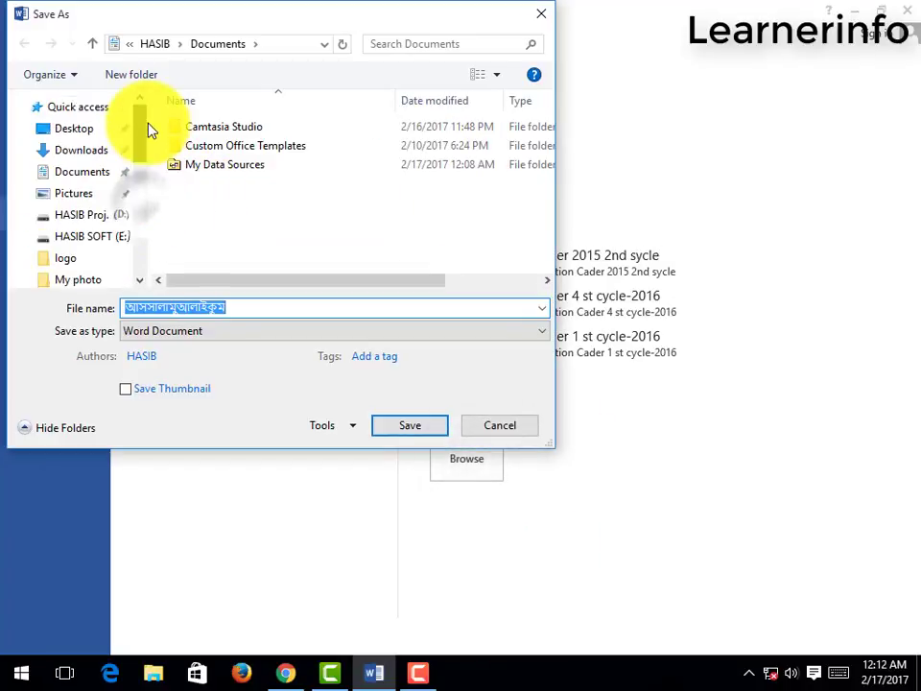
pyautogui.click(86, 130)
pyautogui.doubleClick(270, 306)
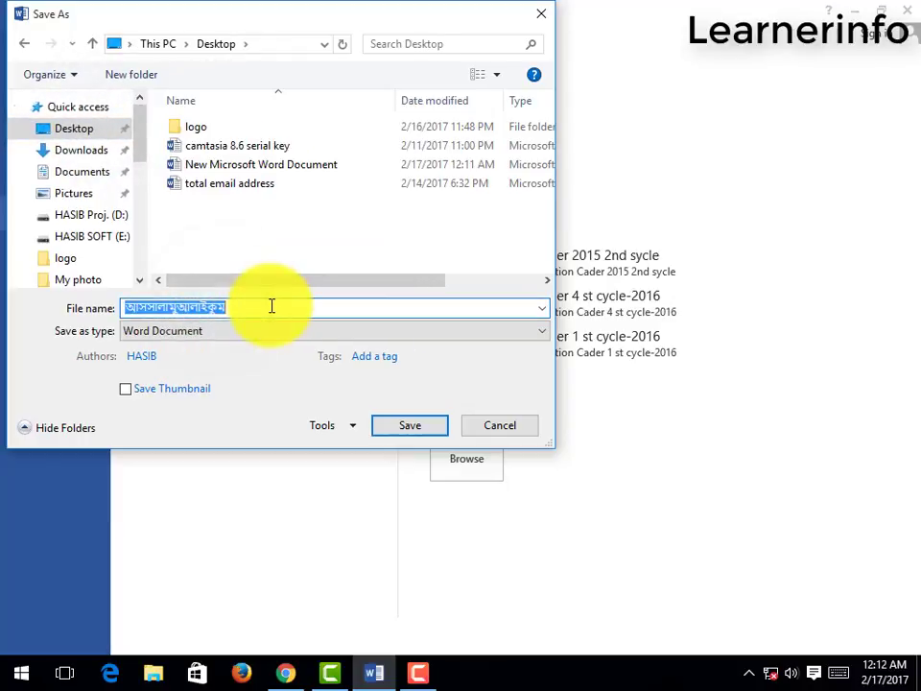
pyautogui.write('le')
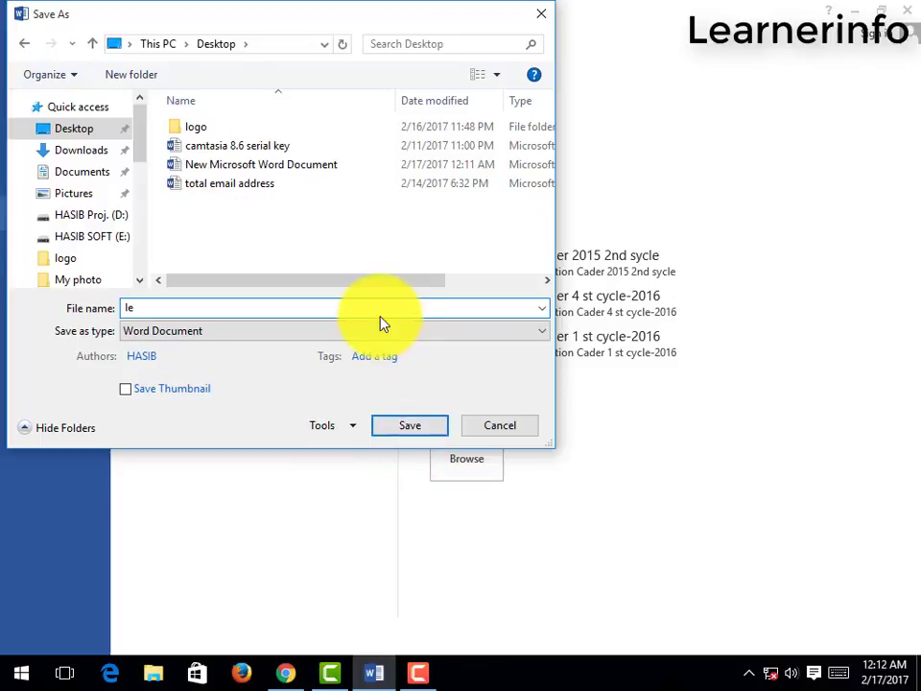
pyautogui.click(403, 431)
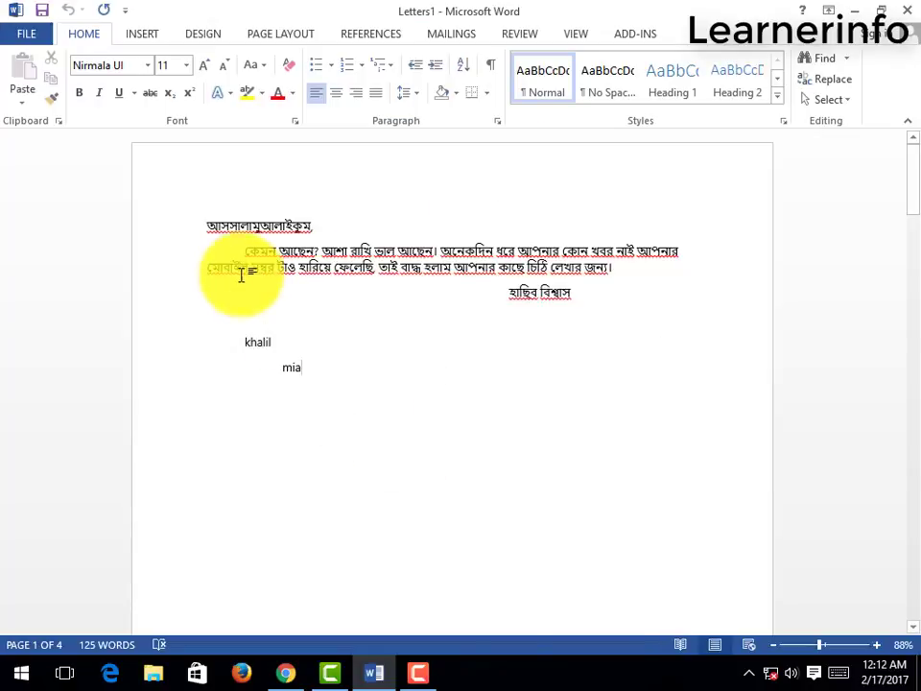
pyautogui.click(908, 12)
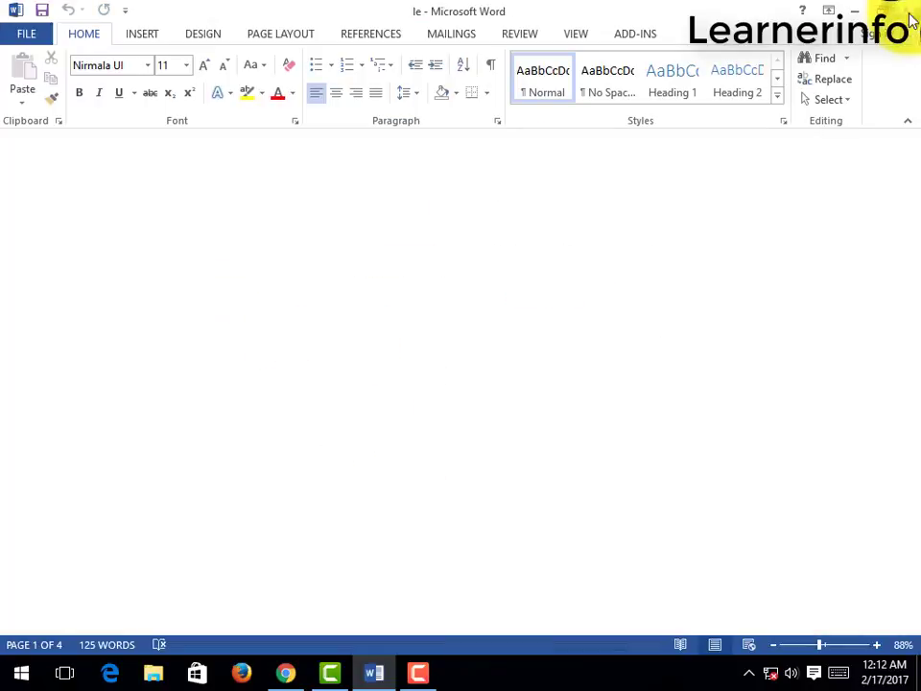
pyautogui.click(823, 10)
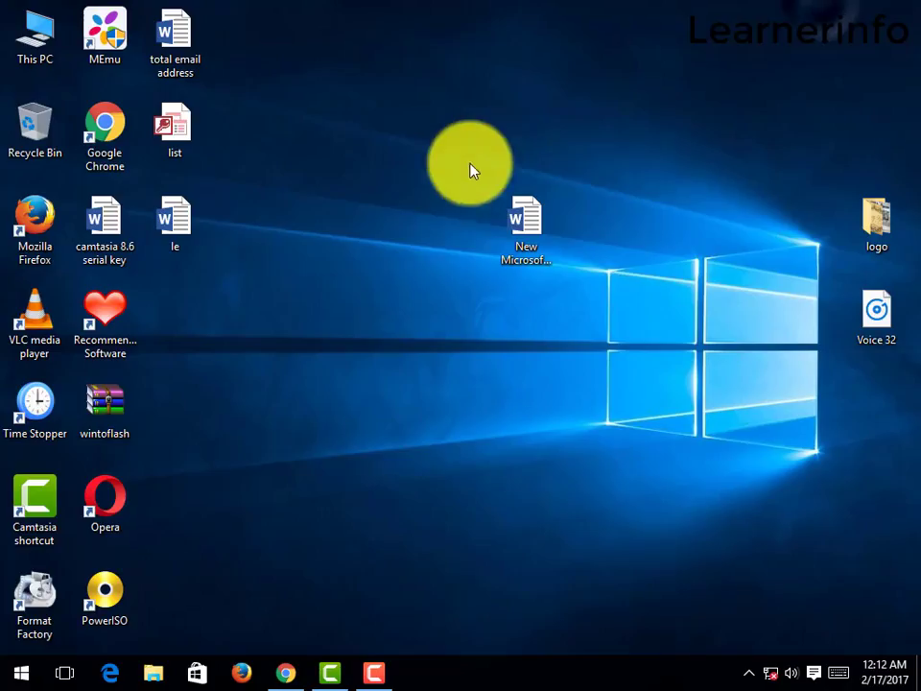
# Step: Reopen the saved le document from the desktop
pyautogui.doubleClick(189, 235)
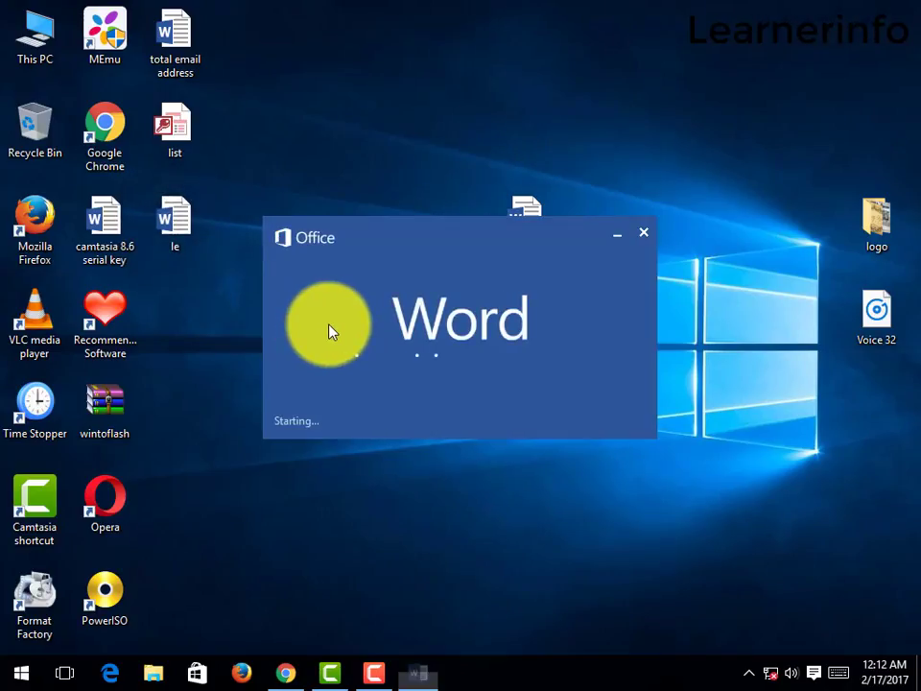
pyautogui.scroll(-4, 333, 329)
pyautogui.scroll(4, 336, 331)
pyautogui.scroll(1, 336, 331)
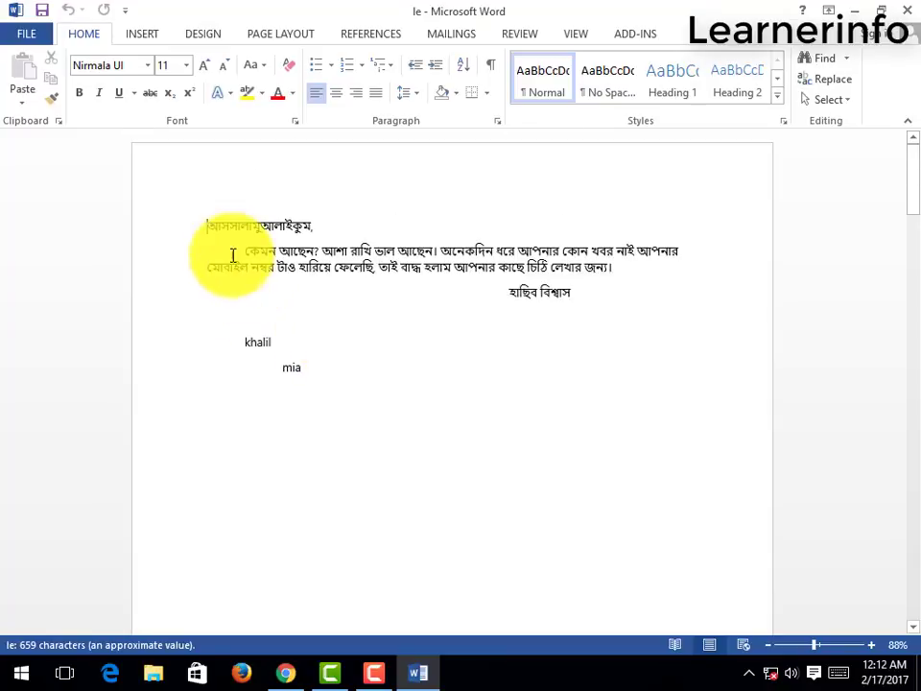
# Step: Examine the letter text and recipient name on each page of the saved document and return to the first page
pyautogui.moveTo(213, 227); pyautogui.dragTo(593, 305)
pyautogui.click(594, 305)
pyautogui.scroll(-20, 506, 429)
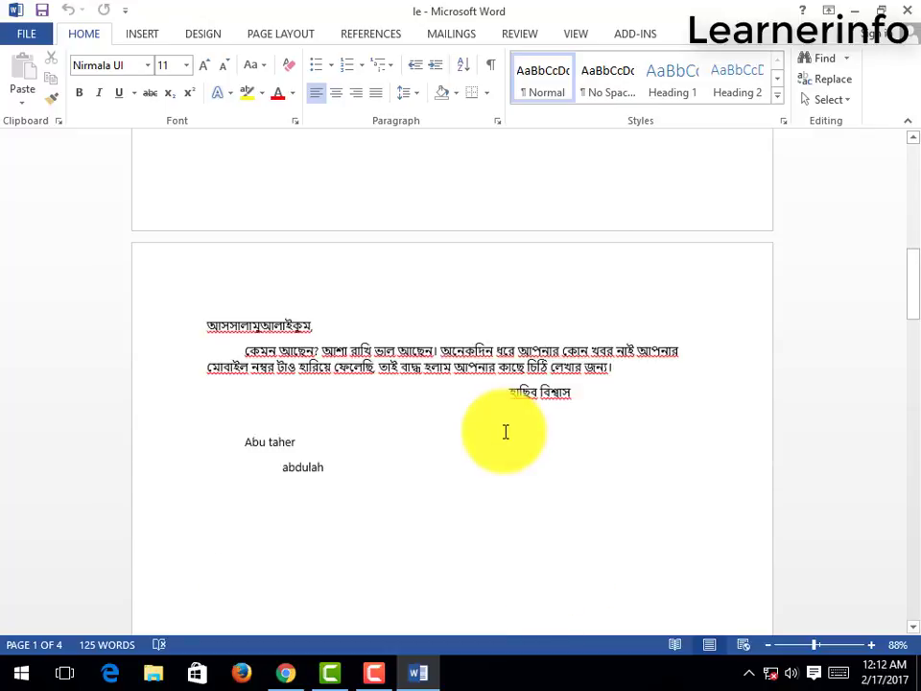
pyautogui.scroll(3, 506, 432)
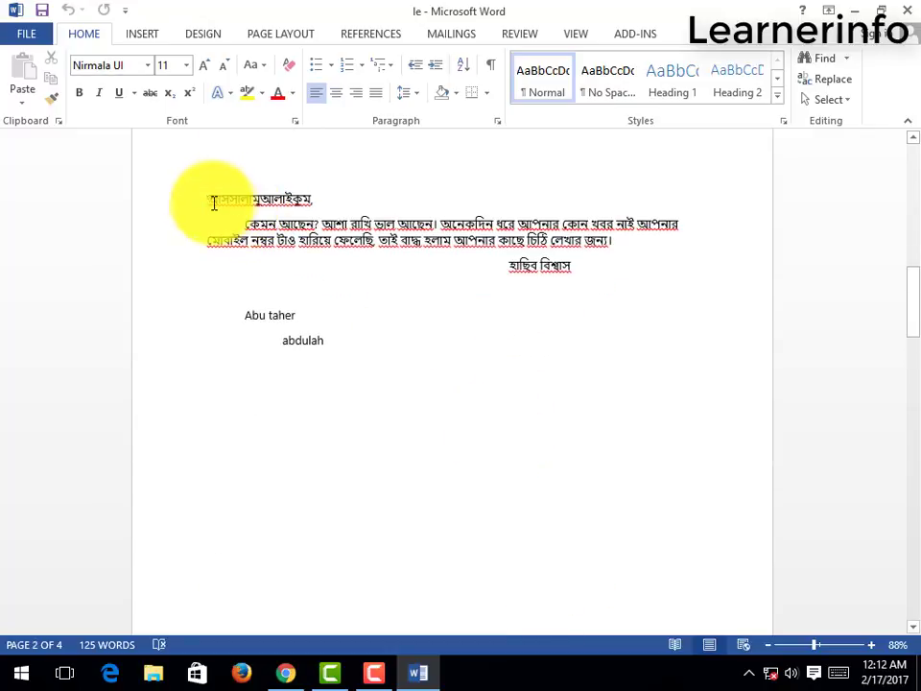
pyautogui.moveTo(212, 199); pyautogui.dragTo(359, 340)
pyautogui.click(387, 370)
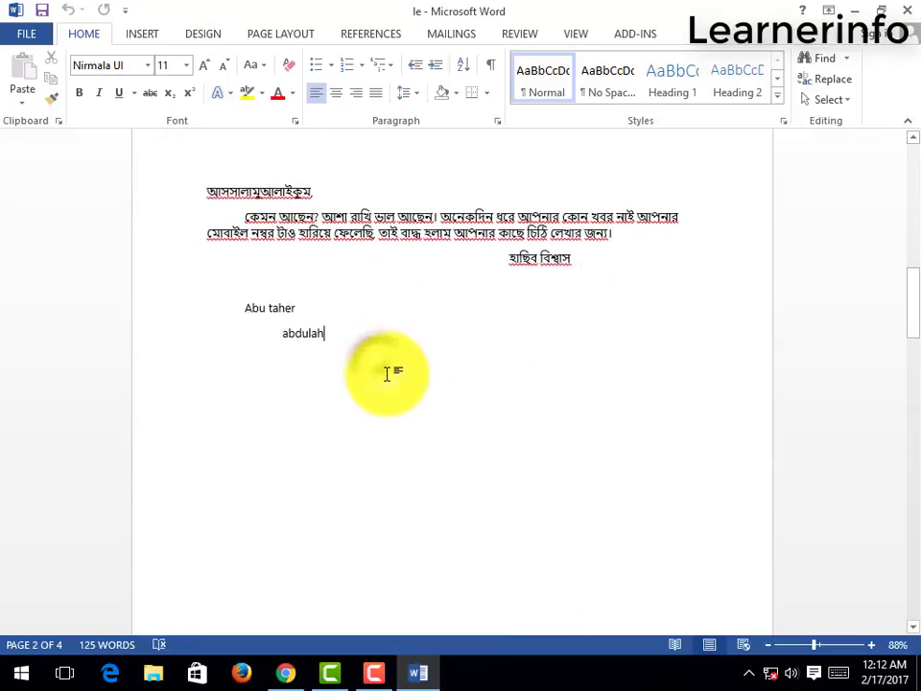
pyautogui.scroll(-10, 386, 375)
pyautogui.scroll(-8, 388, 376)
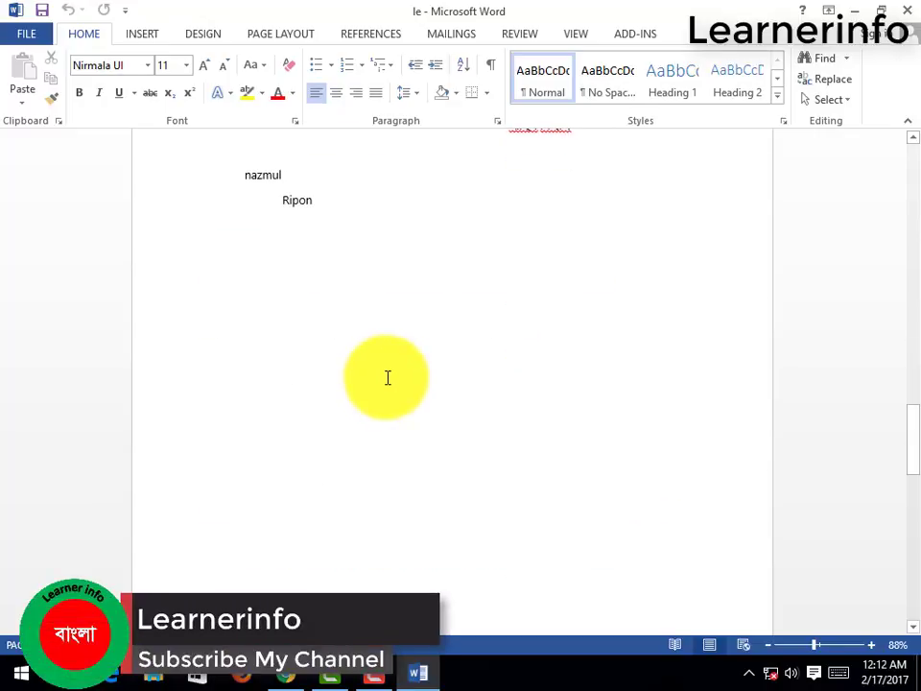
pyautogui.scroll(4, 384, 378)
pyautogui.scroll(-5, 382, 382)
pyautogui.scroll(-5, 381, 383)
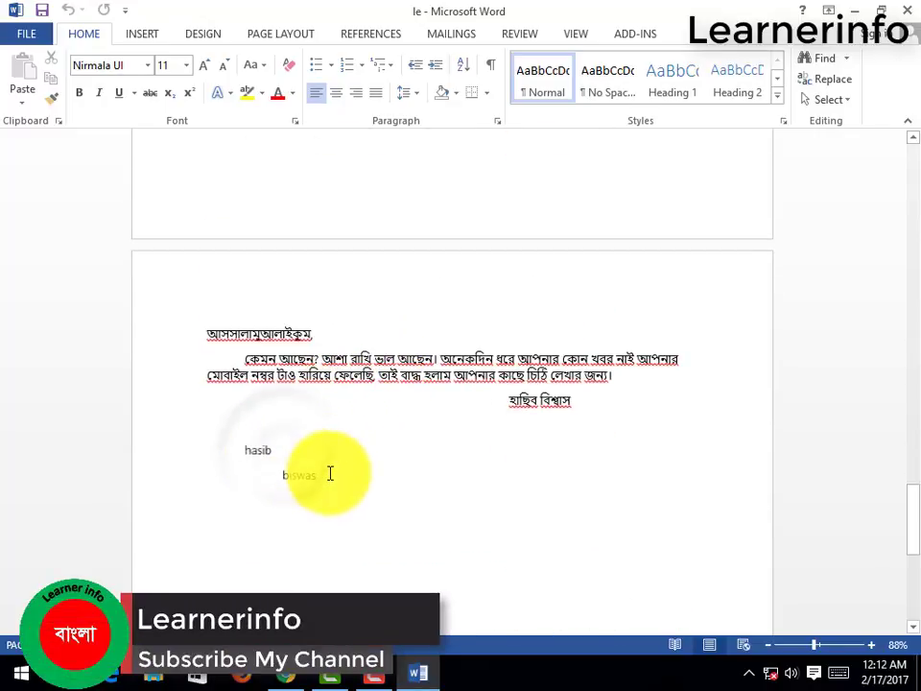
pyautogui.scroll(10, 452, 446)
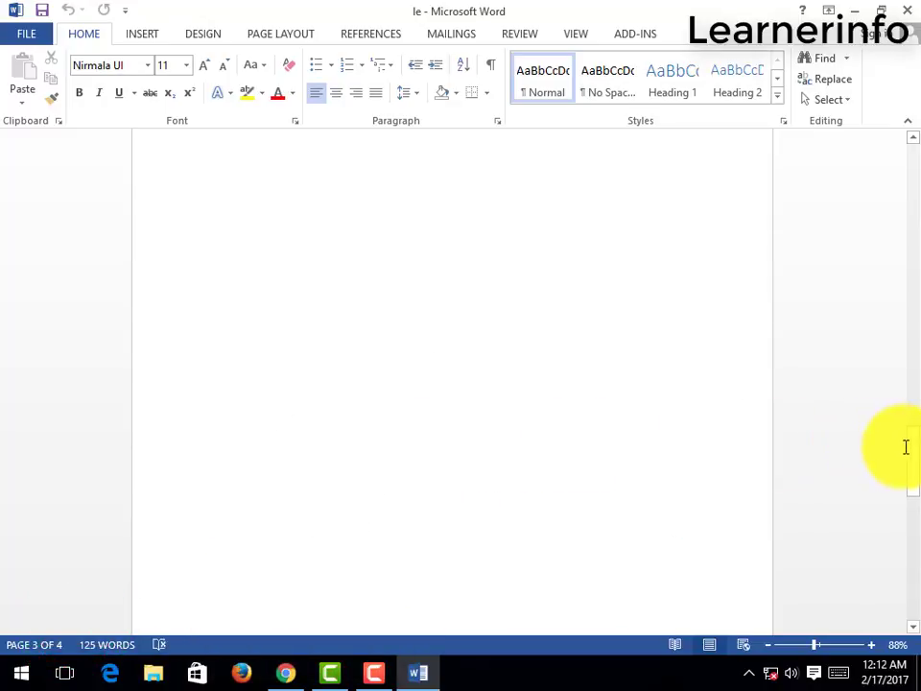
pyautogui.moveTo(915, 457); pyautogui.dragTo(915, 158)
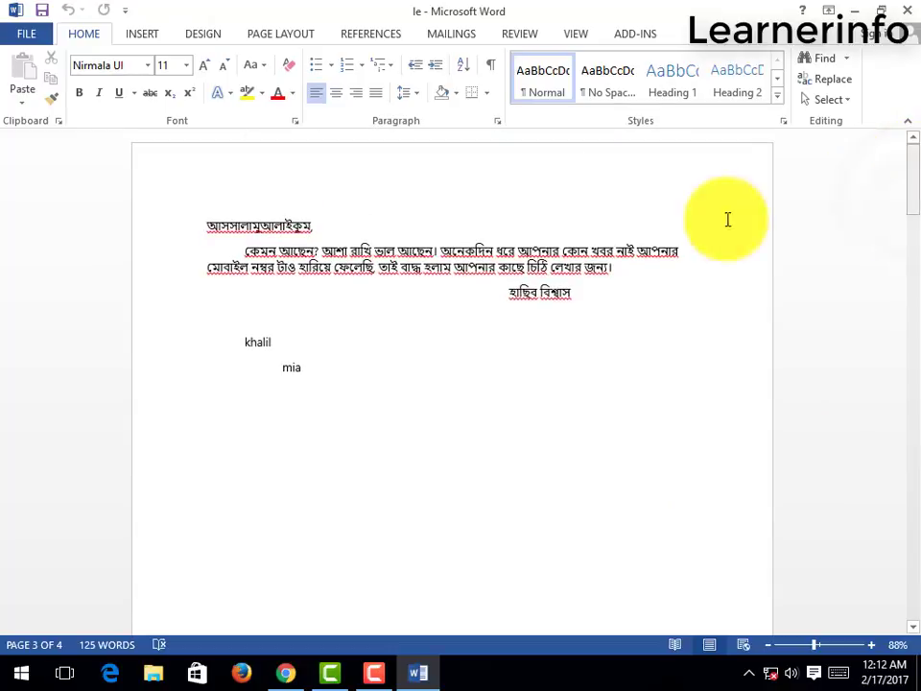